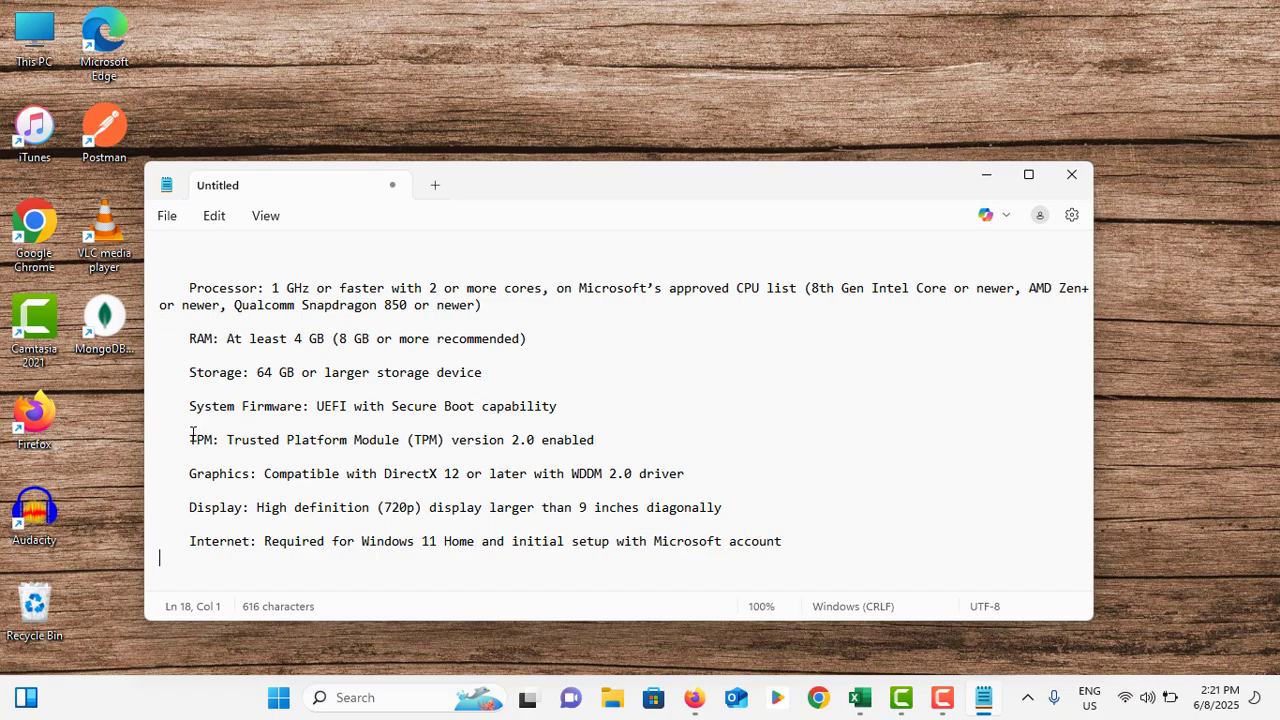
# Search Google for 'windows 11 download'.
pyautogui.moveTo(189, 440); pyautogui.dragTo(588, 447)
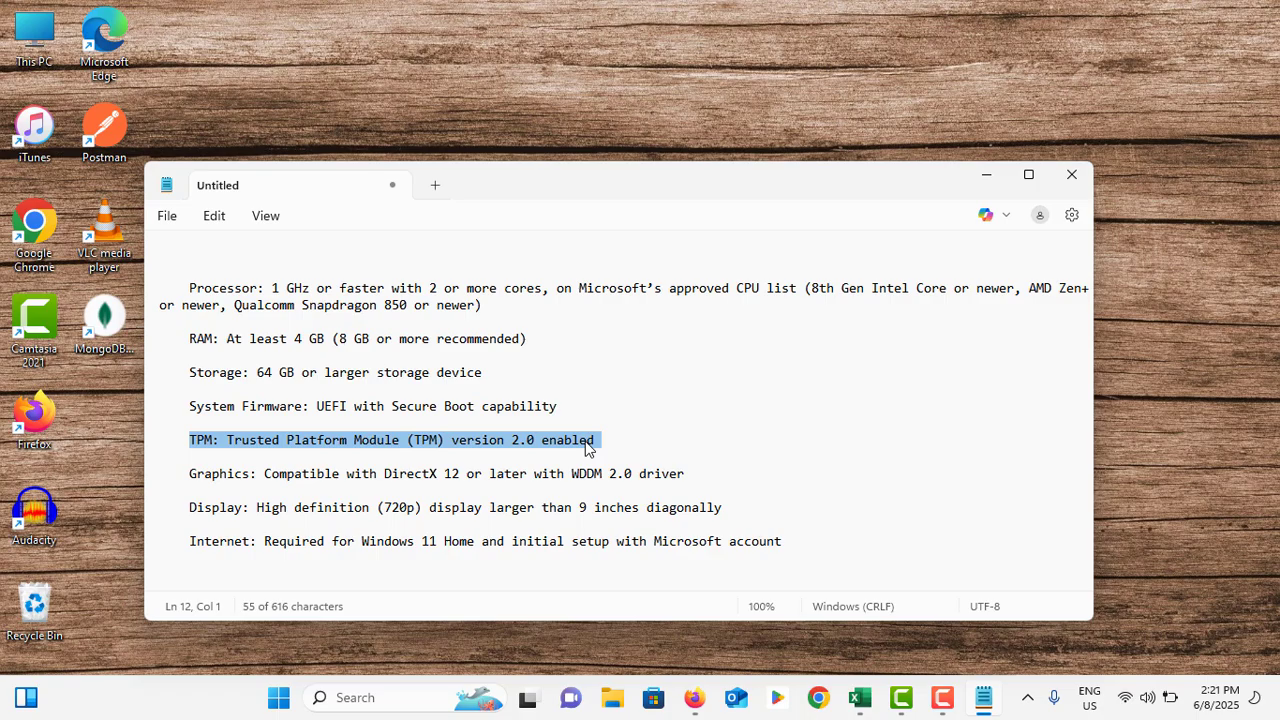
pyautogui.click(590, 442)
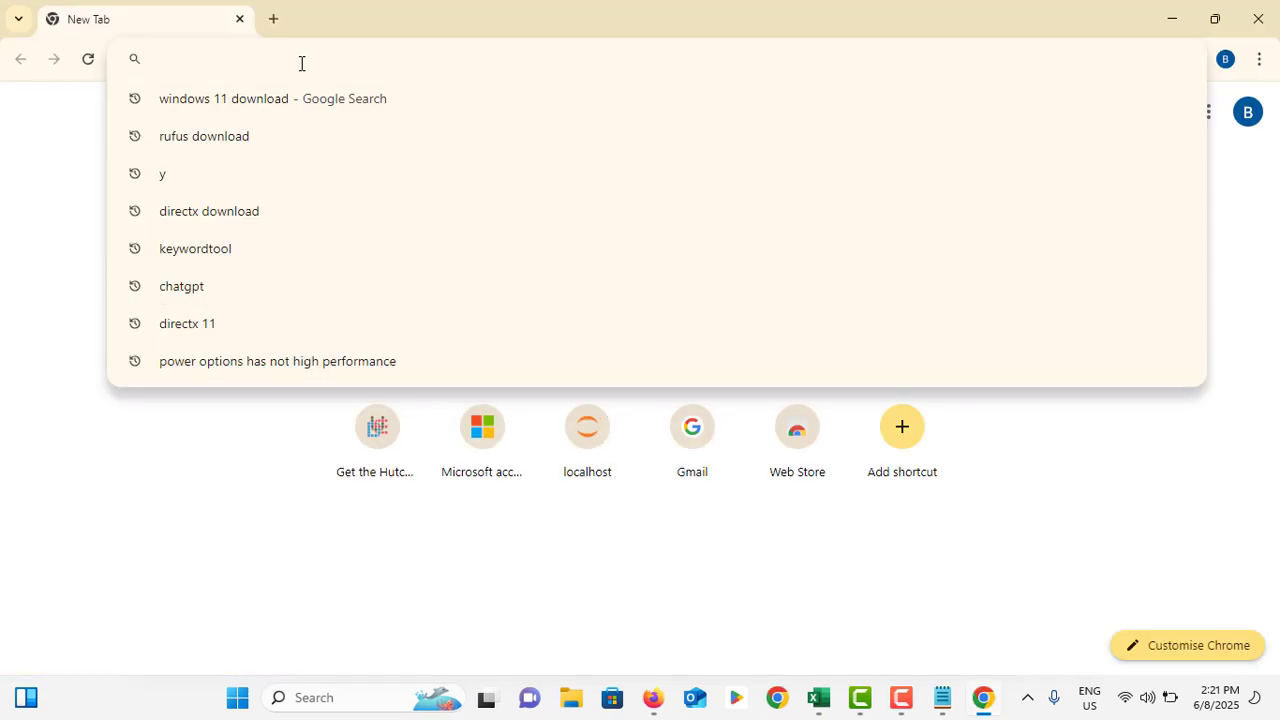
pyautogui.write('windows 11 ')
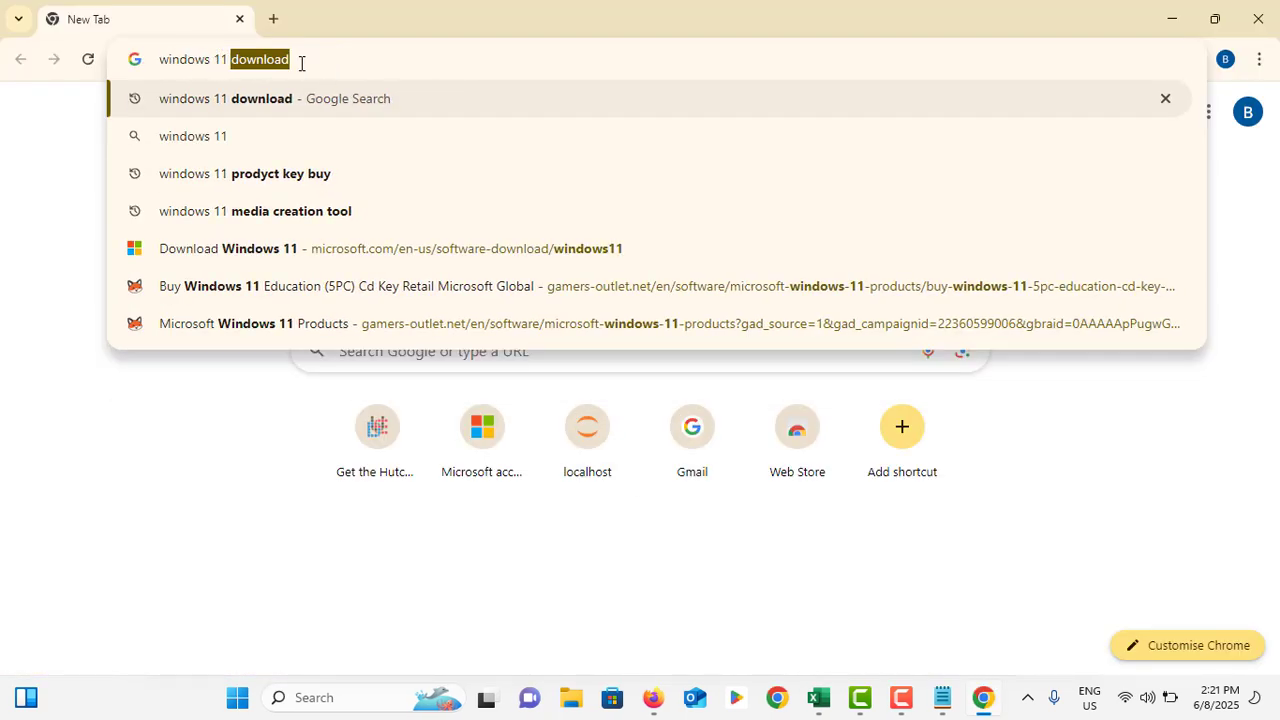
pyautogui.write('download')
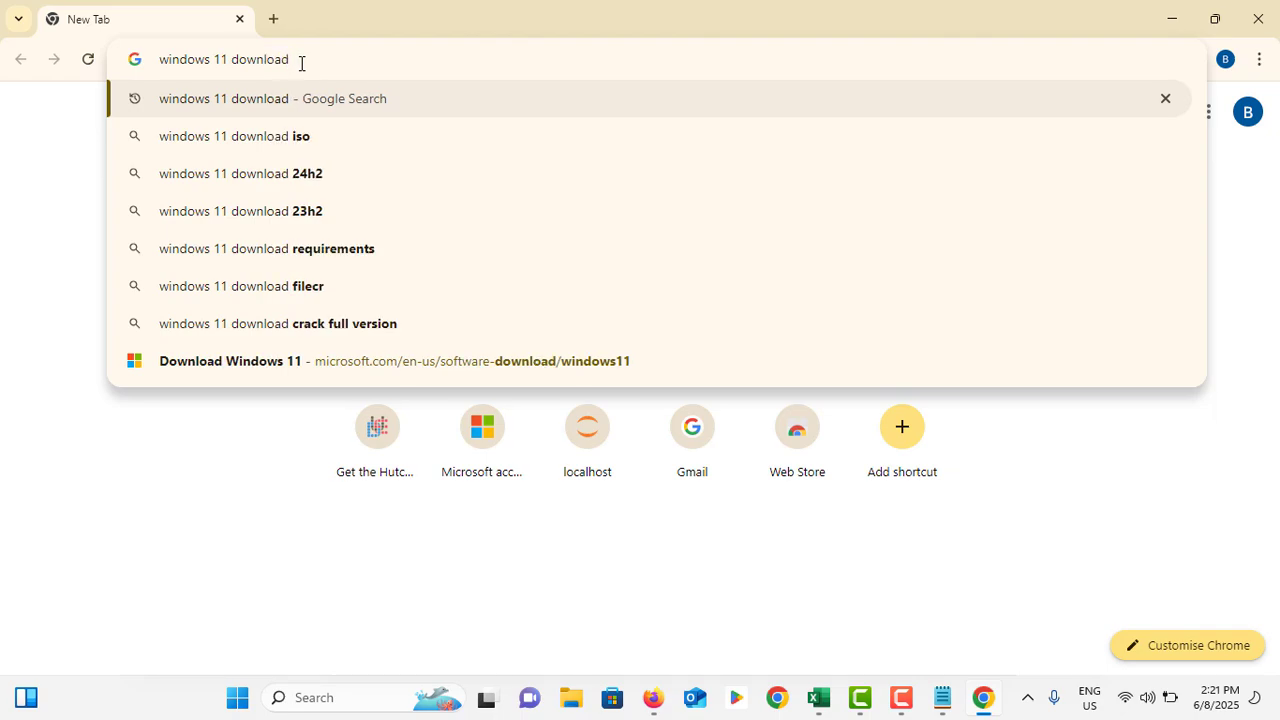
pyautogui.press('Return')
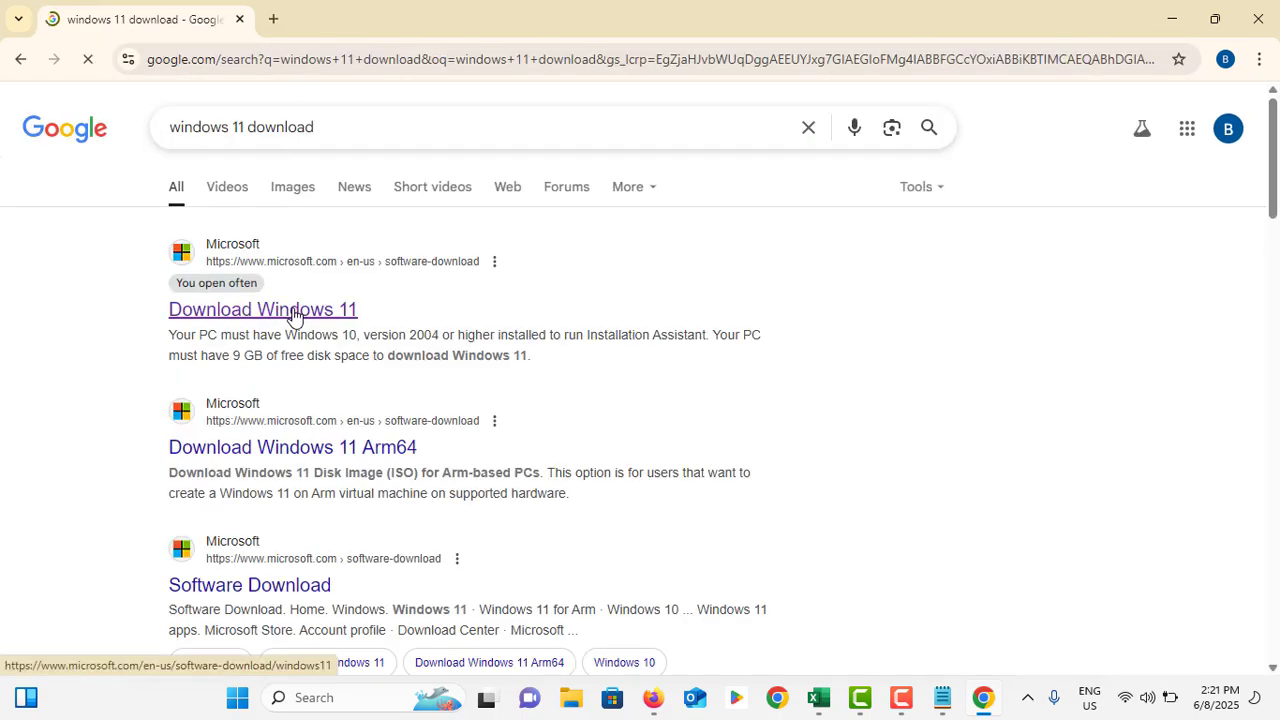
# Open Microsoft's Download Windows 11 page and scroll to the installation media section.
pyautogui.click(228, 268)
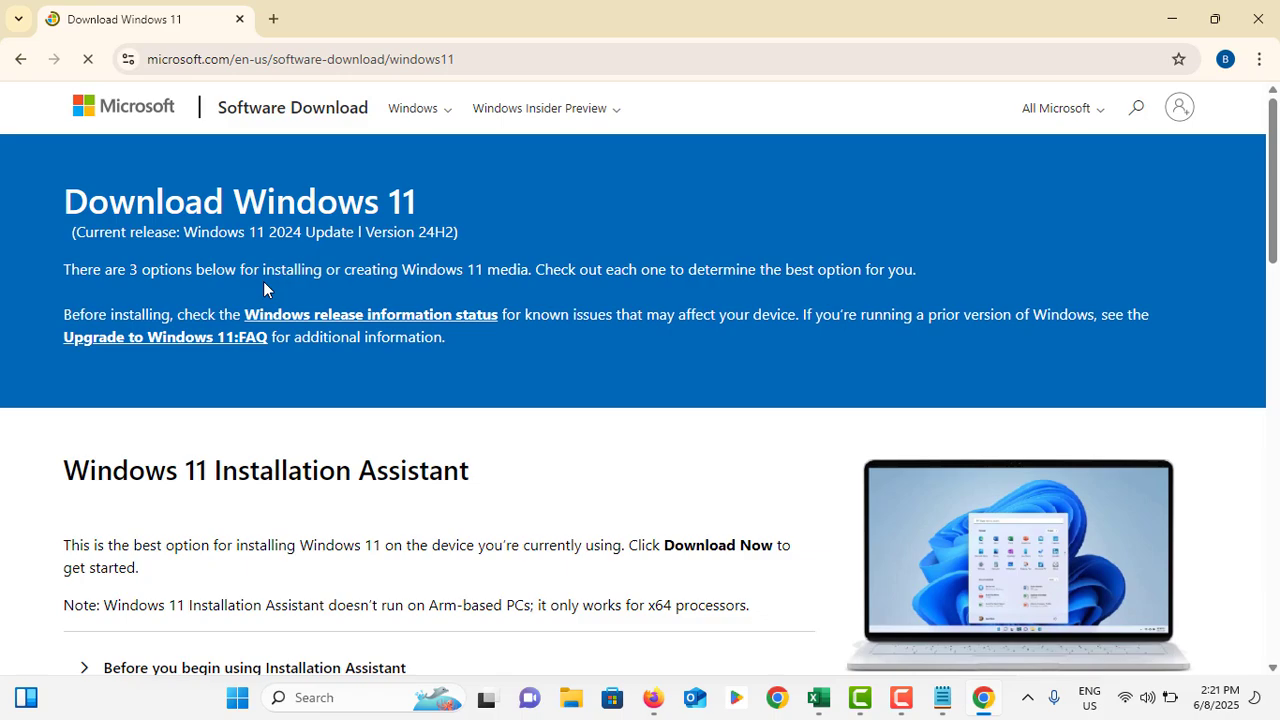
pyautogui.scroll(-2, 261, 290)
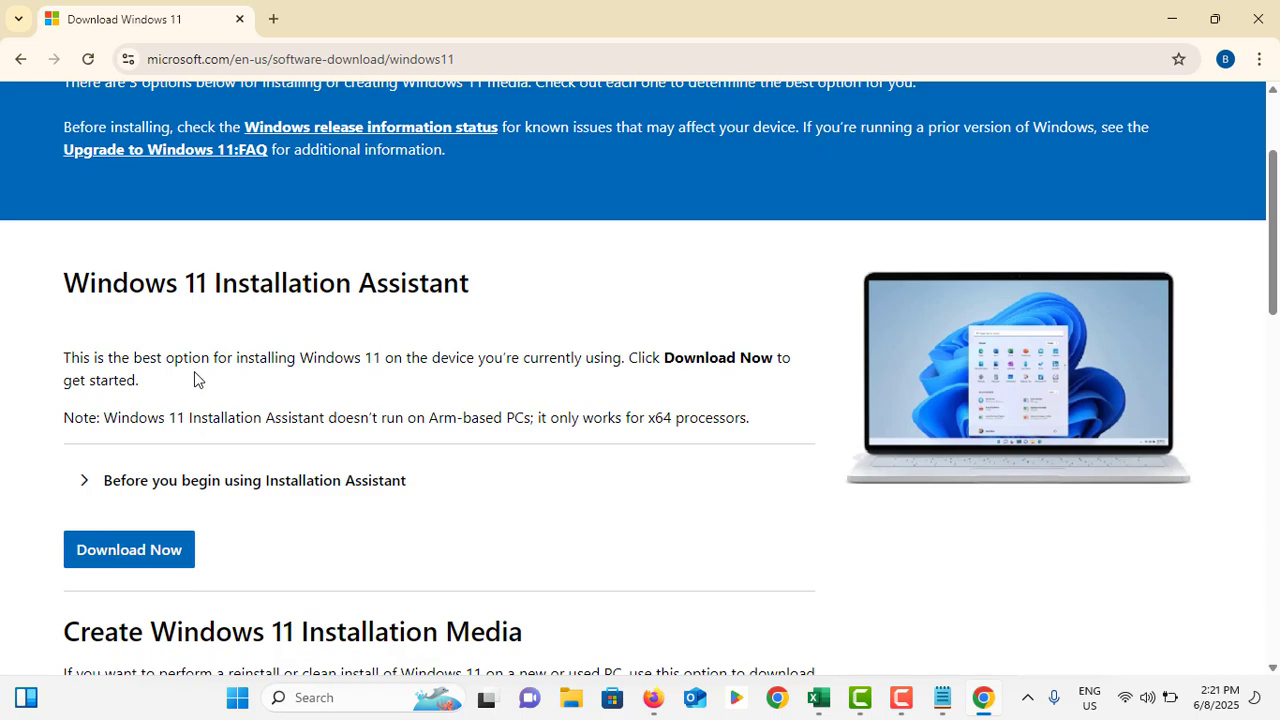
pyautogui.moveTo(200, 292); pyautogui.dragTo(488, 302)
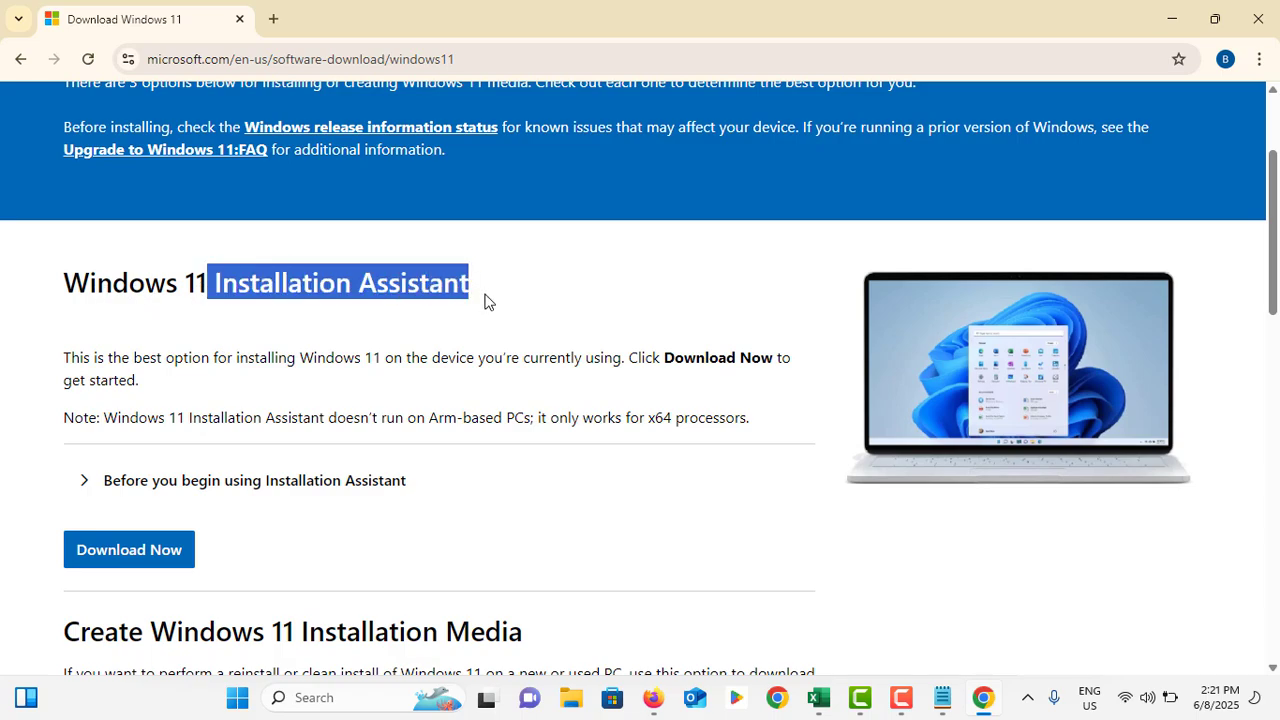
pyautogui.click(488, 302)
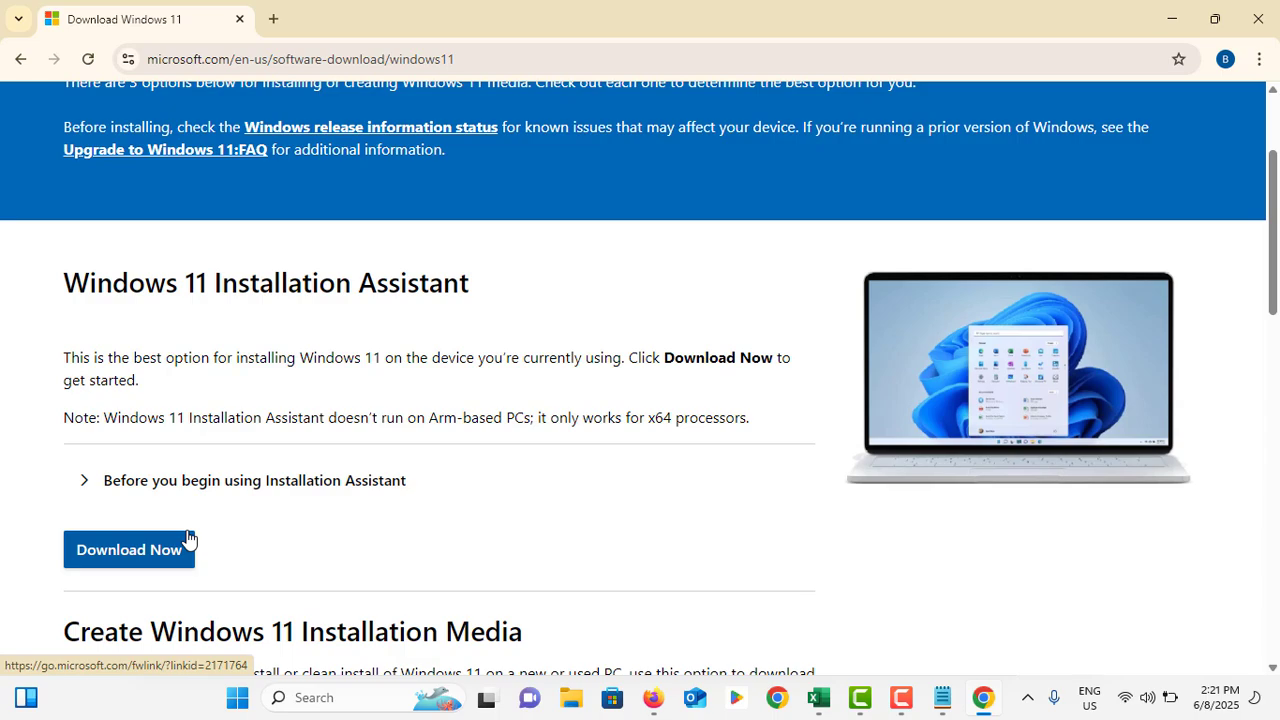
pyautogui.scroll(-3, 254, 457)
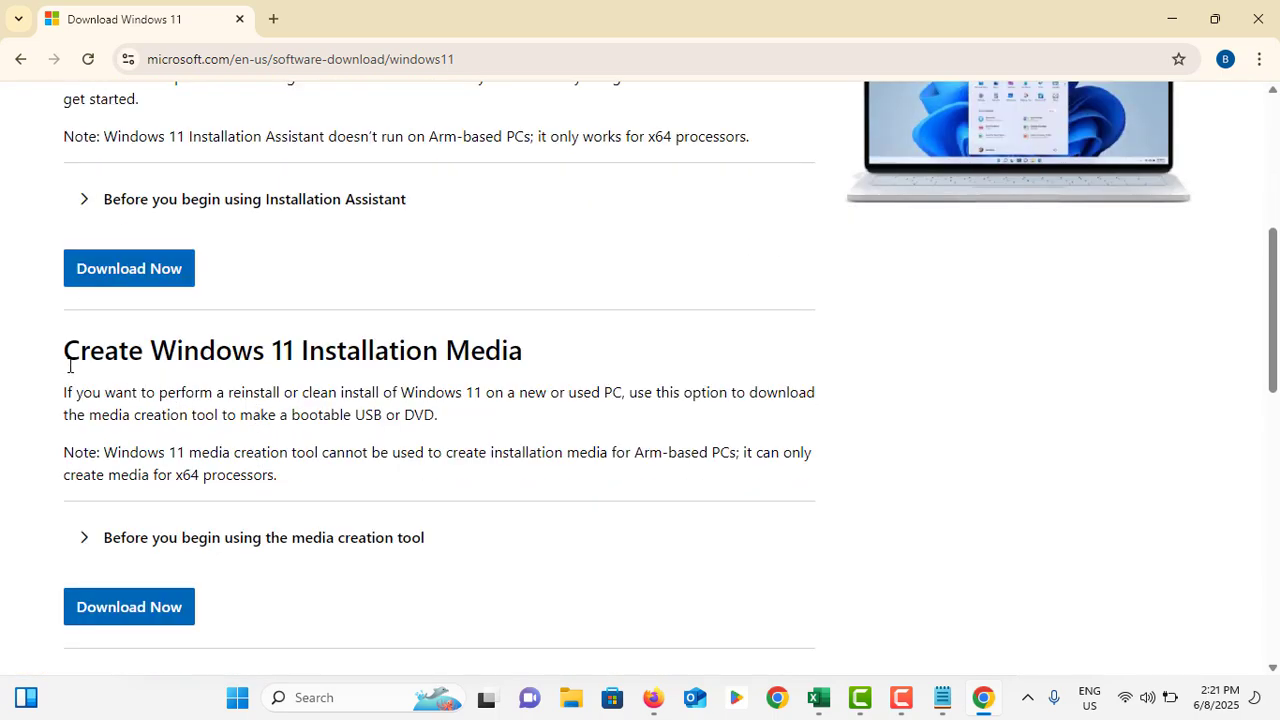
pyautogui.moveTo(64, 352); pyautogui.dragTo(553, 358)
pyautogui.click(554, 358)
pyautogui.scroll(-2, 555, 359)
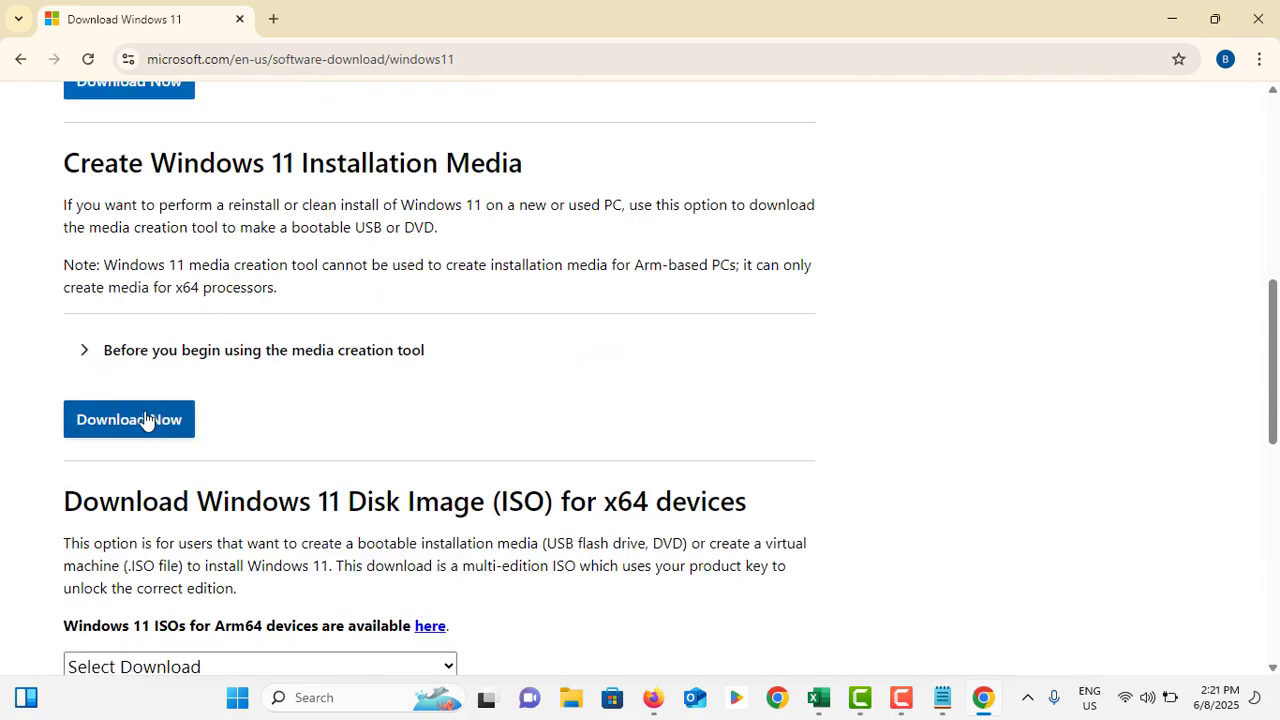
pyautogui.scroll(-2, 172, 400)
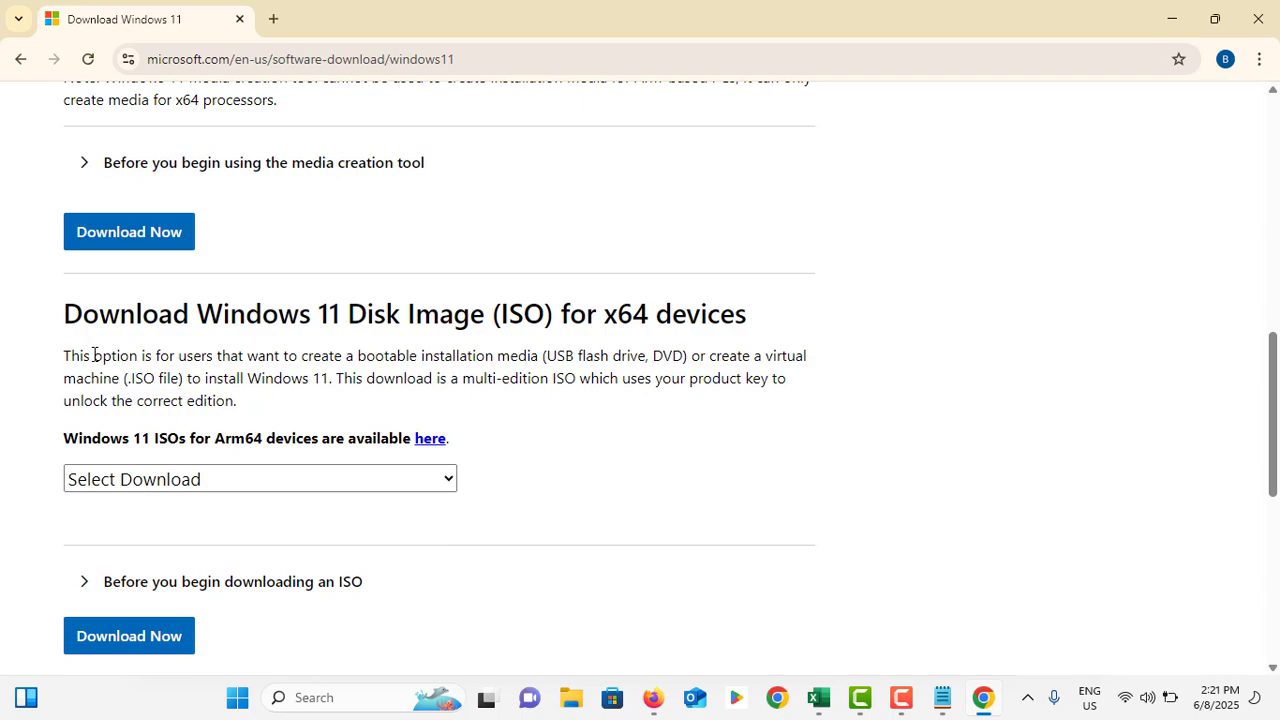
# Choose the Windows 11 multi-edition ISO for x64 devices from the download list.
pyautogui.click(300, 490)
pyautogui.click(180, 548)
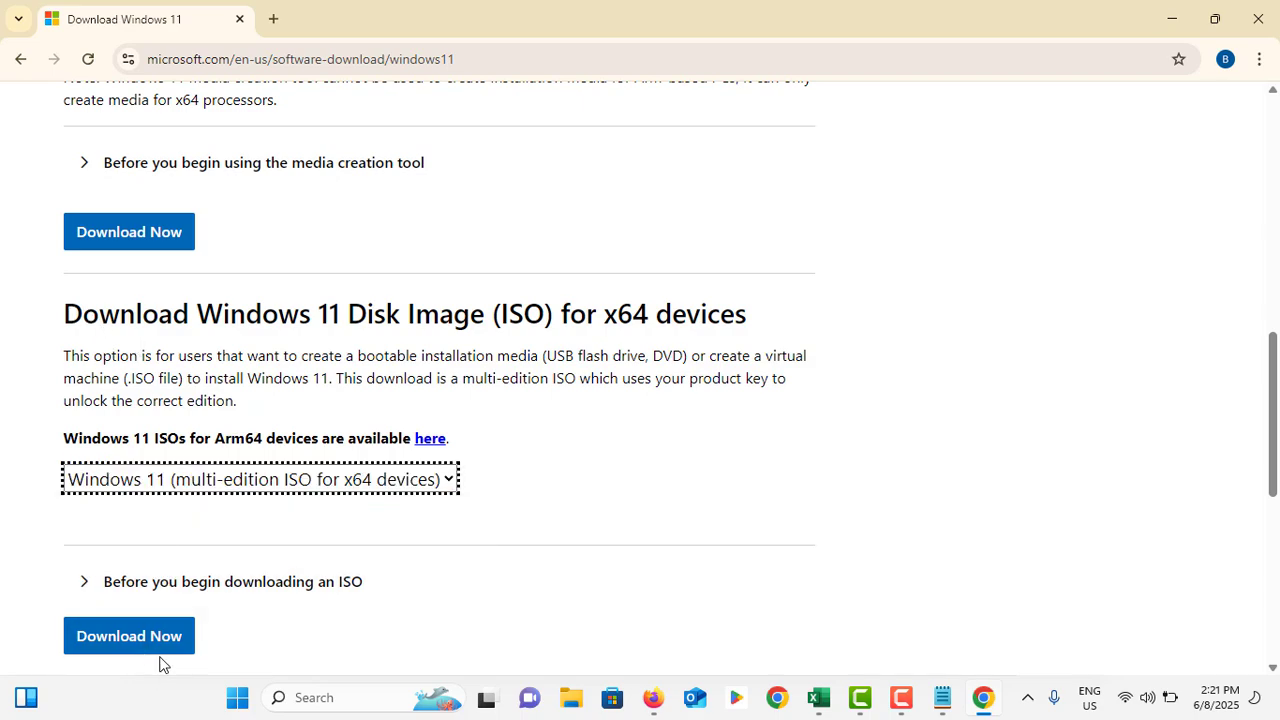
pyautogui.scroll(2, 320, 545)
pyautogui.scroll(1, 320, 545)
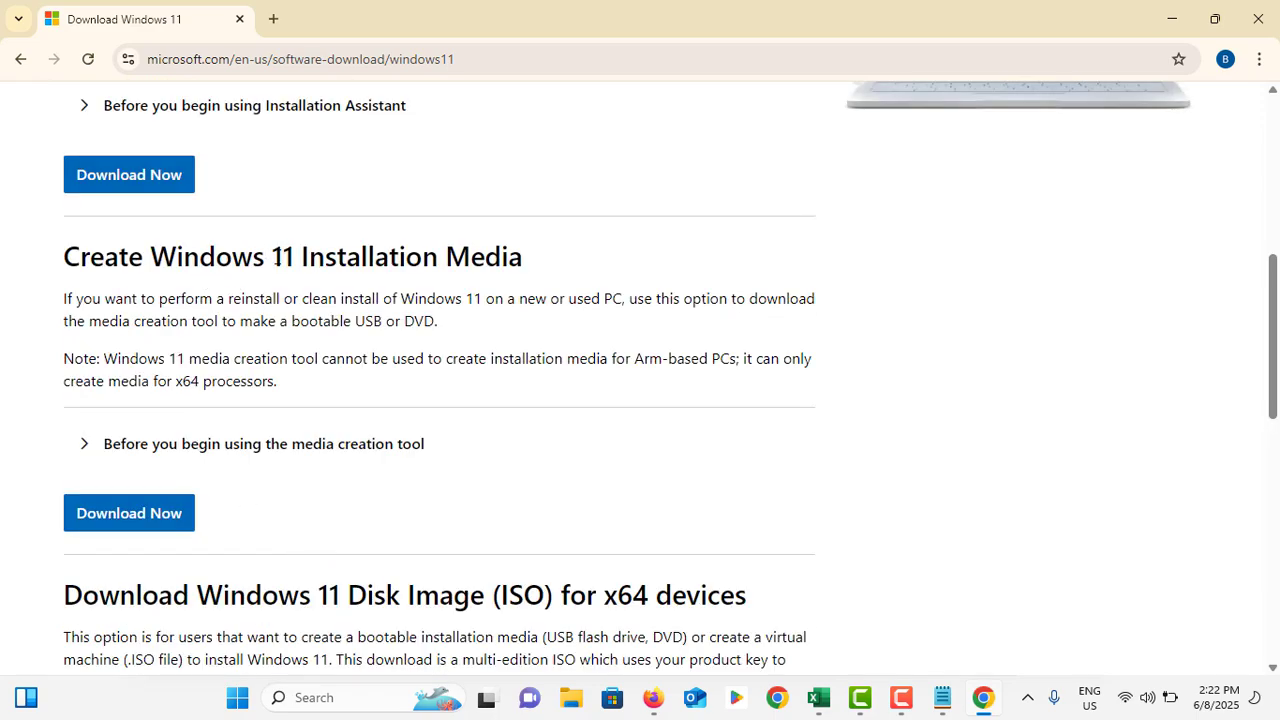
pyautogui.scroll(-1, 277, 258)
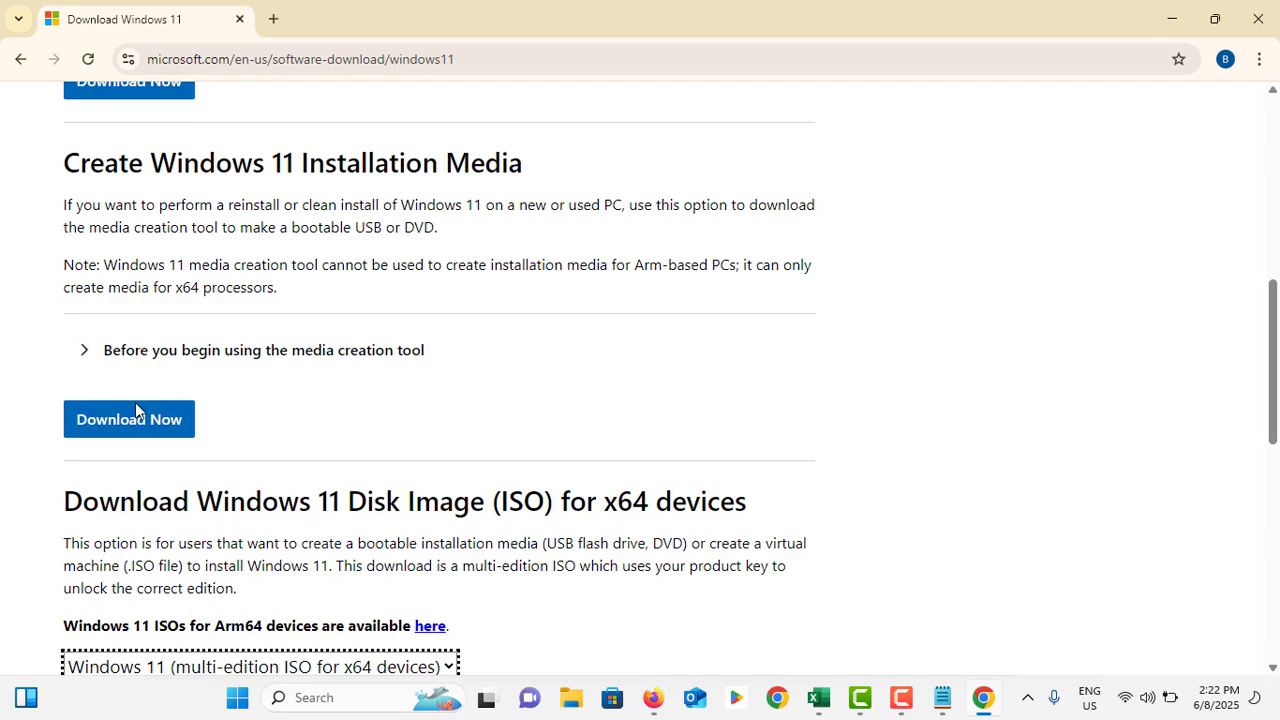
# Download the 10.5 MB Windows 11 media creation tool, check its progress, and minimize Chrome.
pyautogui.click(150, 423)
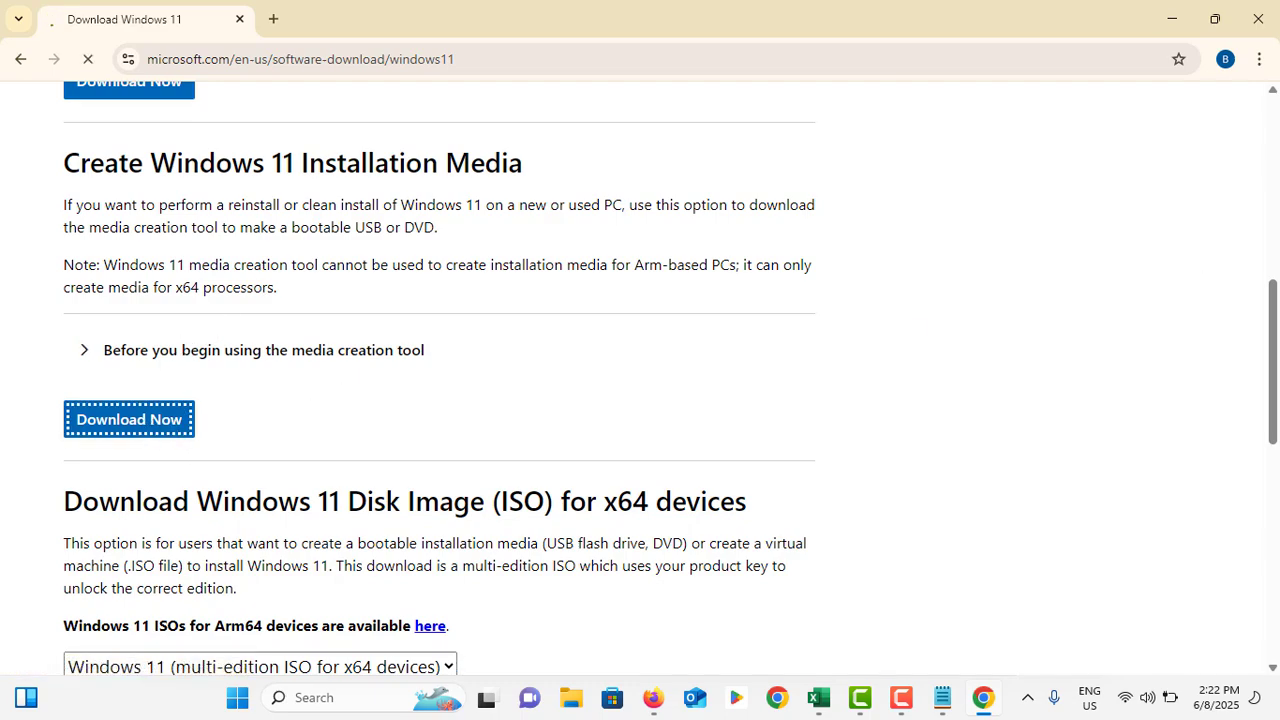
pyautogui.click(1191, 60)
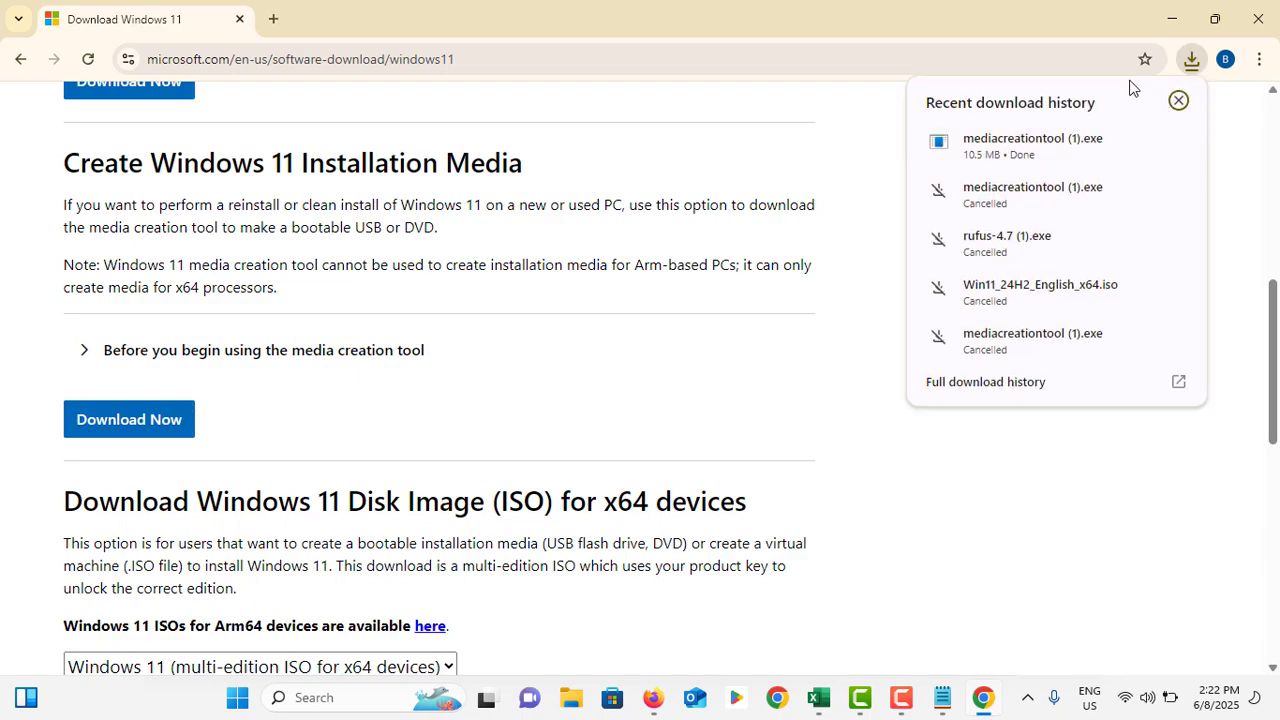
pyautogui.click(1258, 19)
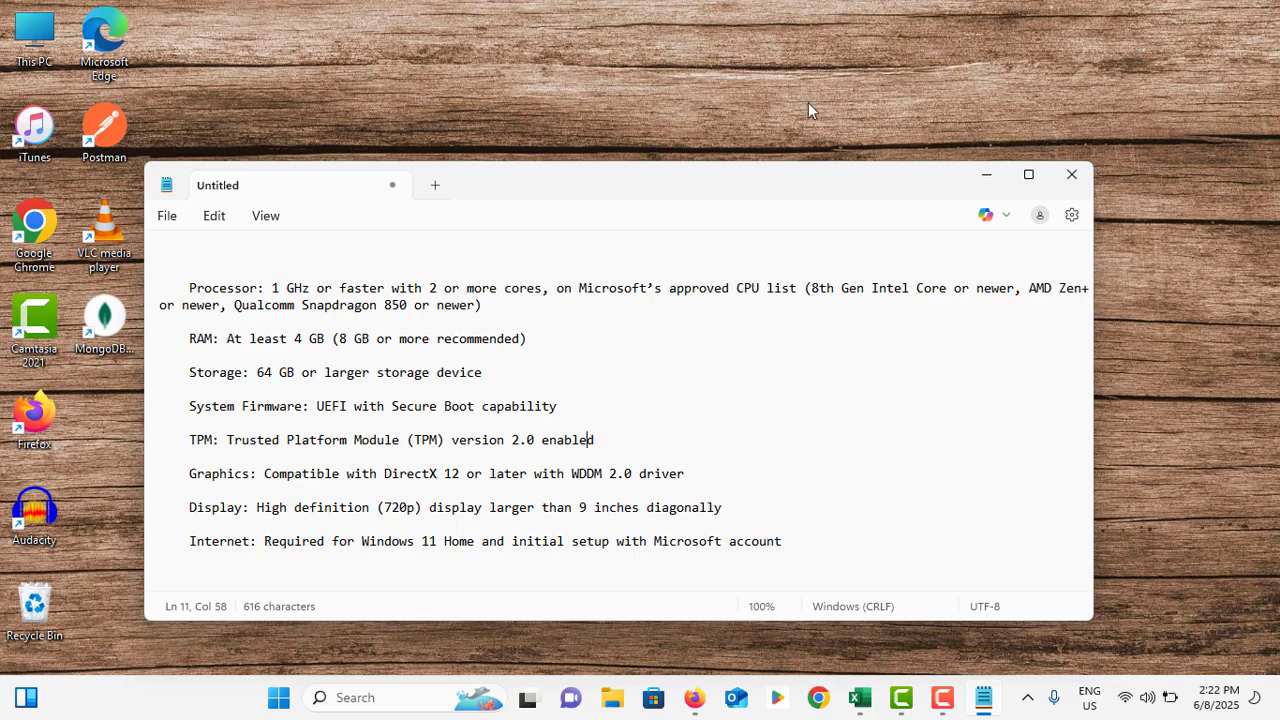
# Launch mediacreationtool (1) from the Downloads folder in File Explorer.
pyautogui.doubleClick(48, 39)
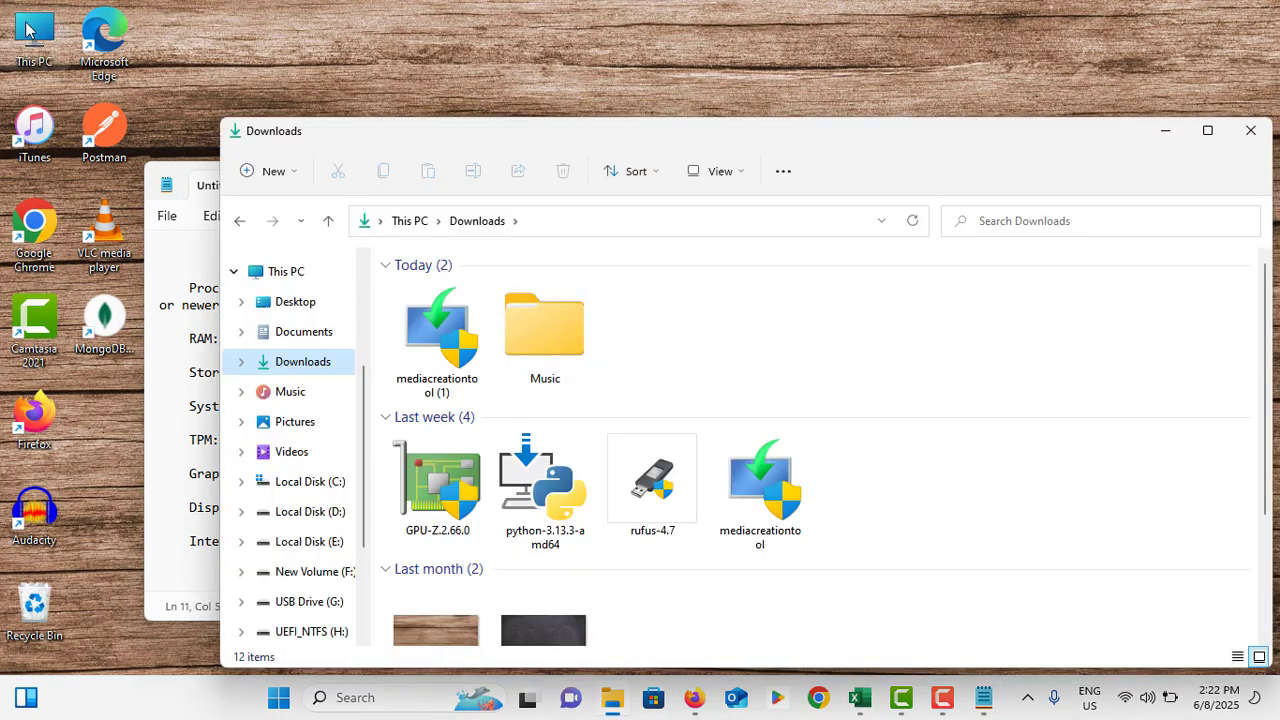
pyautogui.click(440, 338)
pyautogui.doubleClick(437, 338)
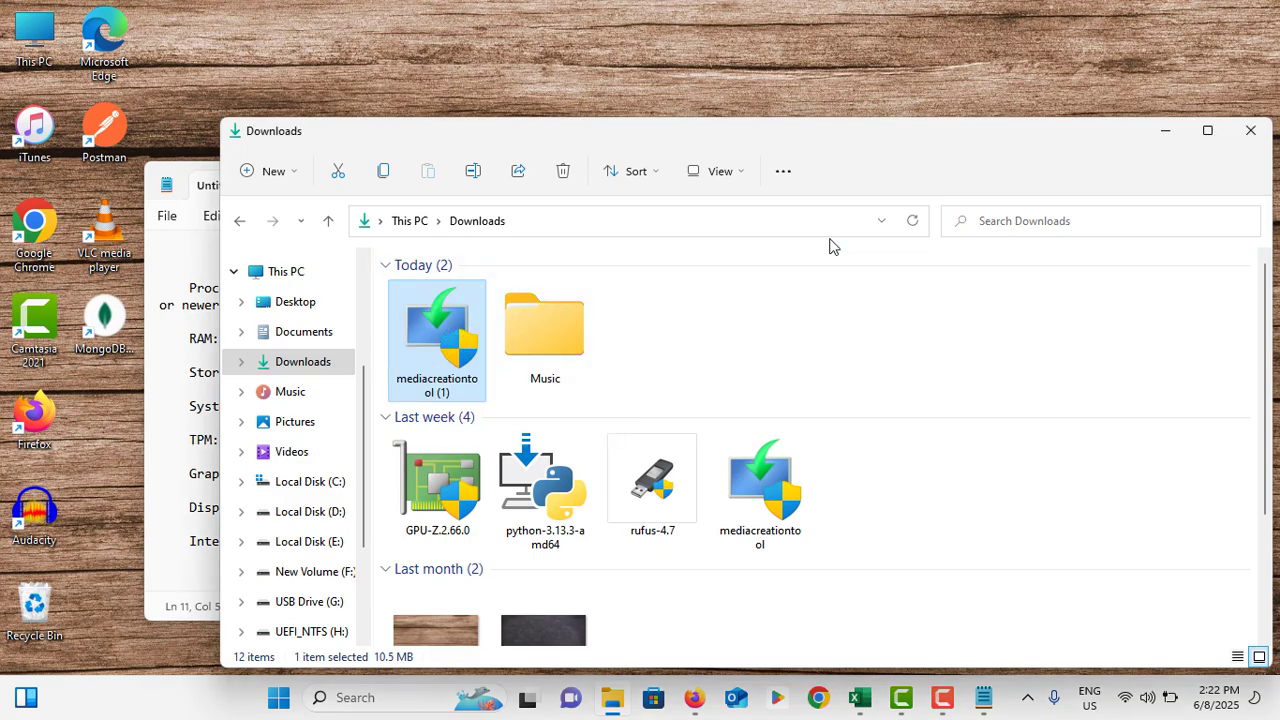
# Move the Downloads and Notepad windows aside and accept the Windows 11 licence terms.
pyautogui.click(1165, 131)
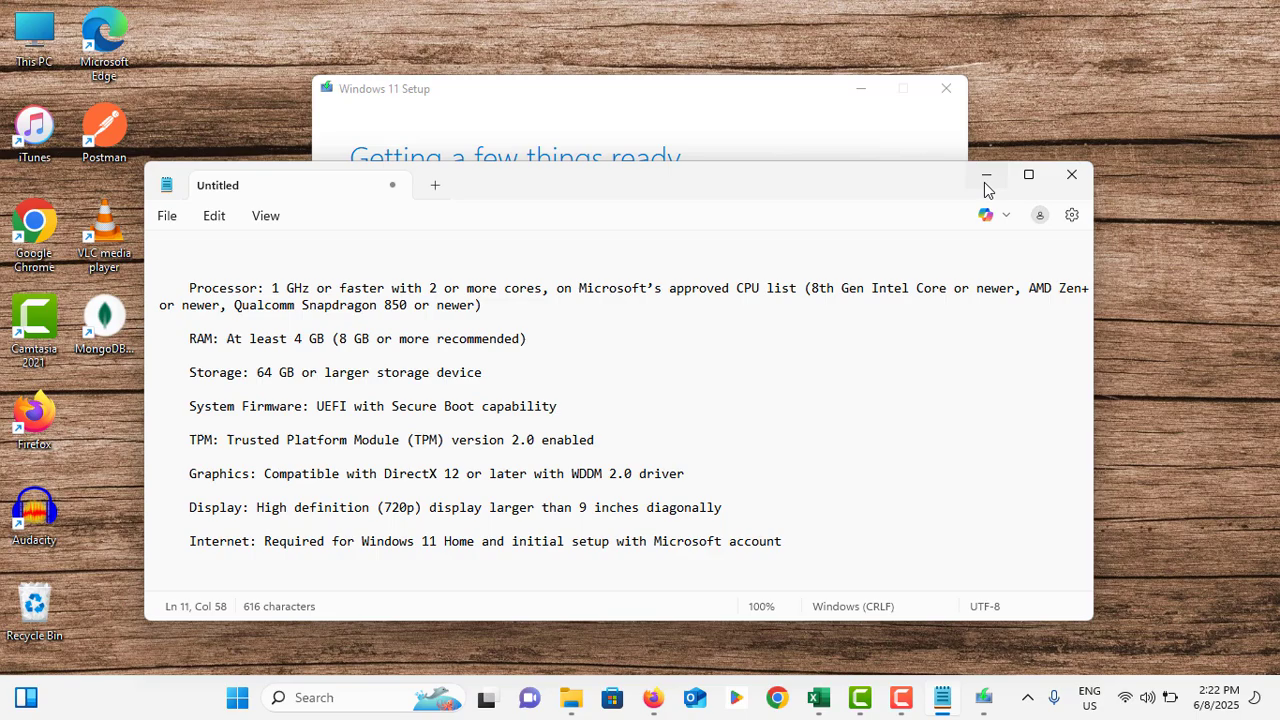
pyautogui.click(985, 177)
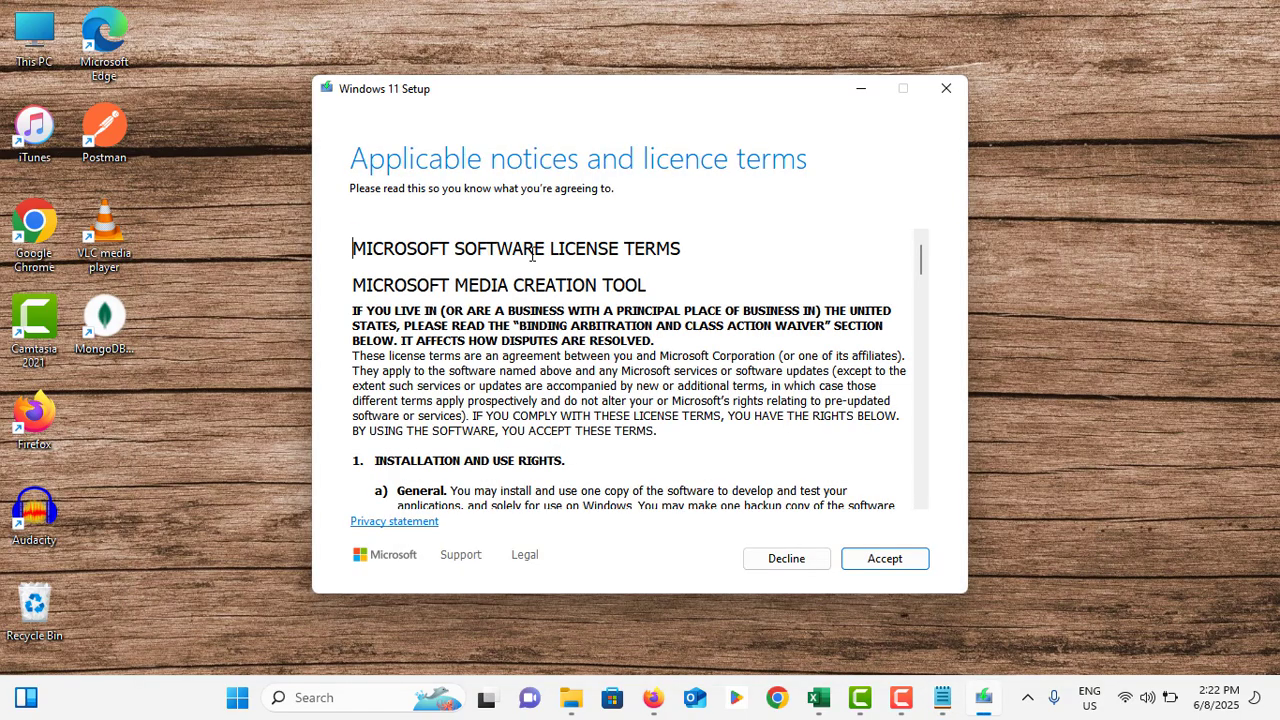
pyautogui.scroll(-1, 606, 326)
pyautogui.scroll(-5, 700, 430)
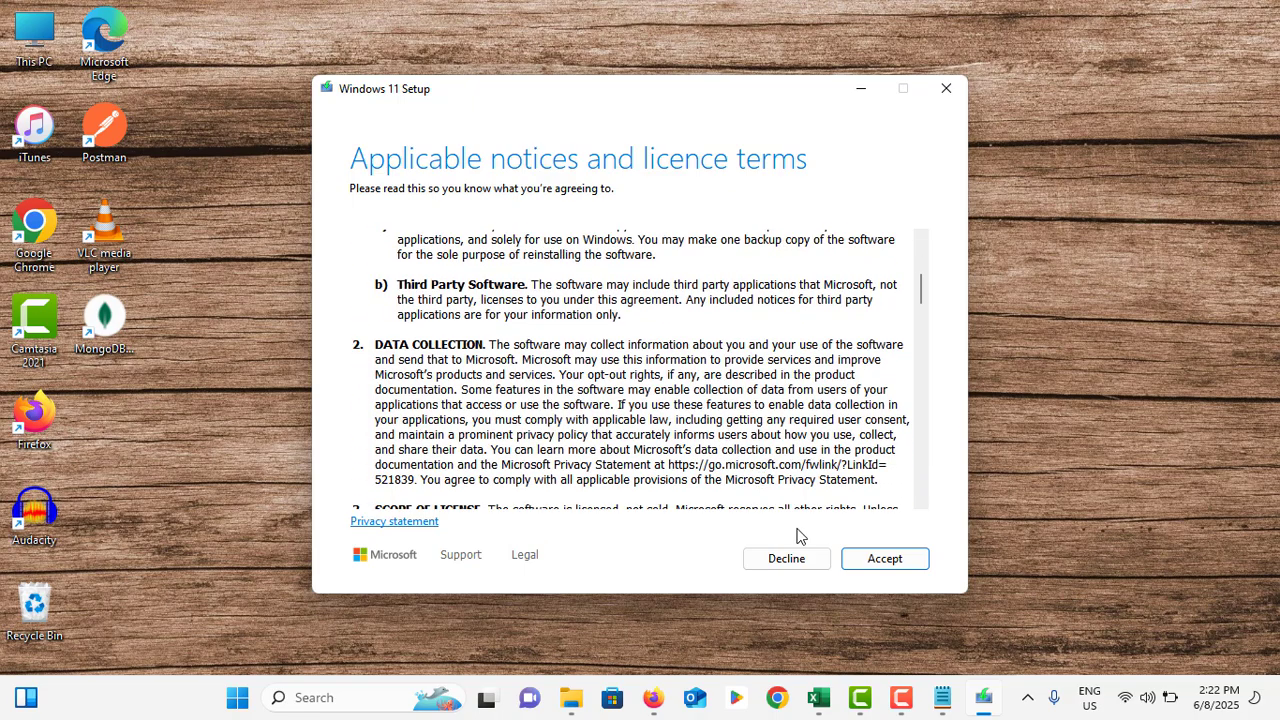
pyautogui.click(900, 563)
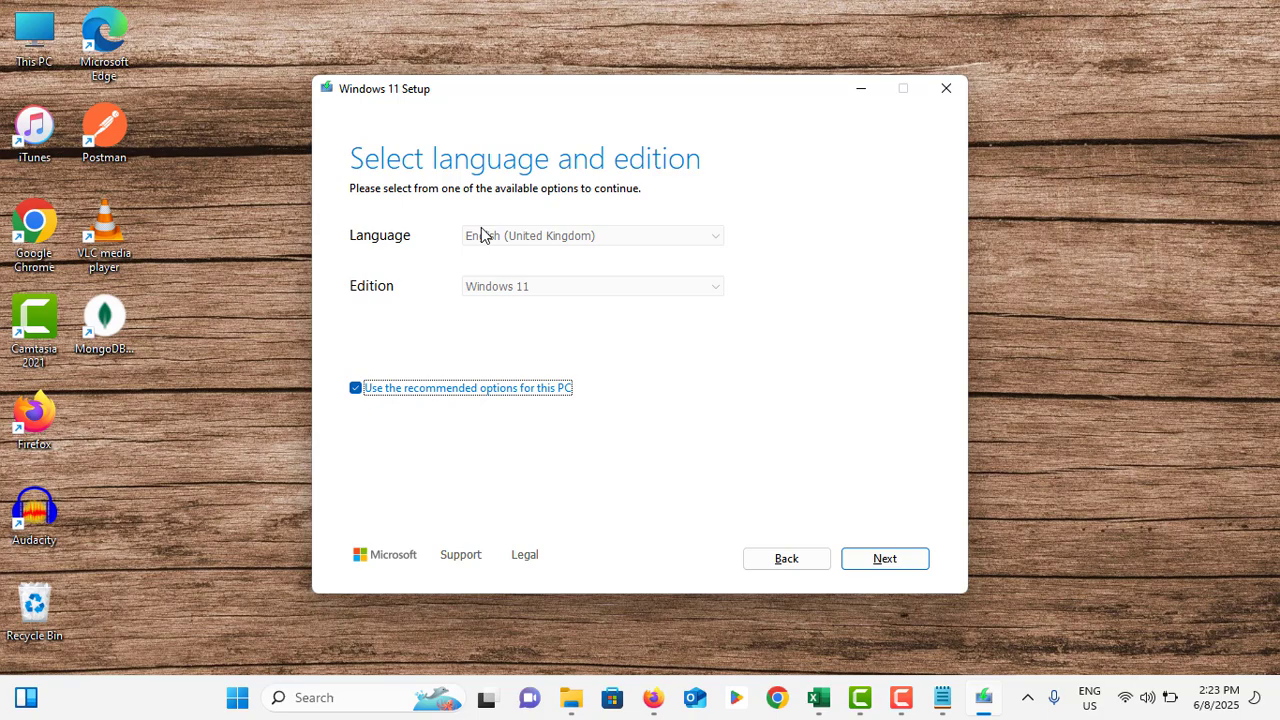
# Untick recommended options, keep English (United Kingdom) and Windows 11, and continue.
pyautogui.click(356, 388)
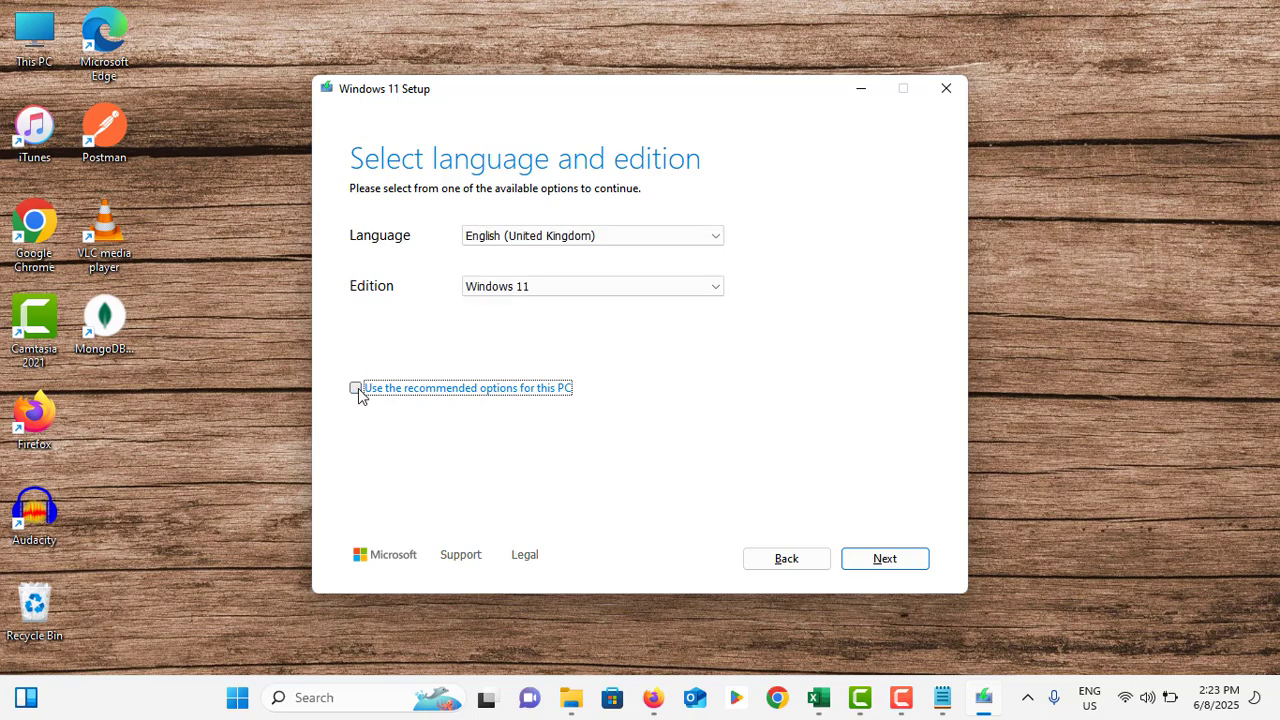
pyautogui.click(566, 242)
pyautogui.click(566, 242)
pyautogui.click(551, 287)
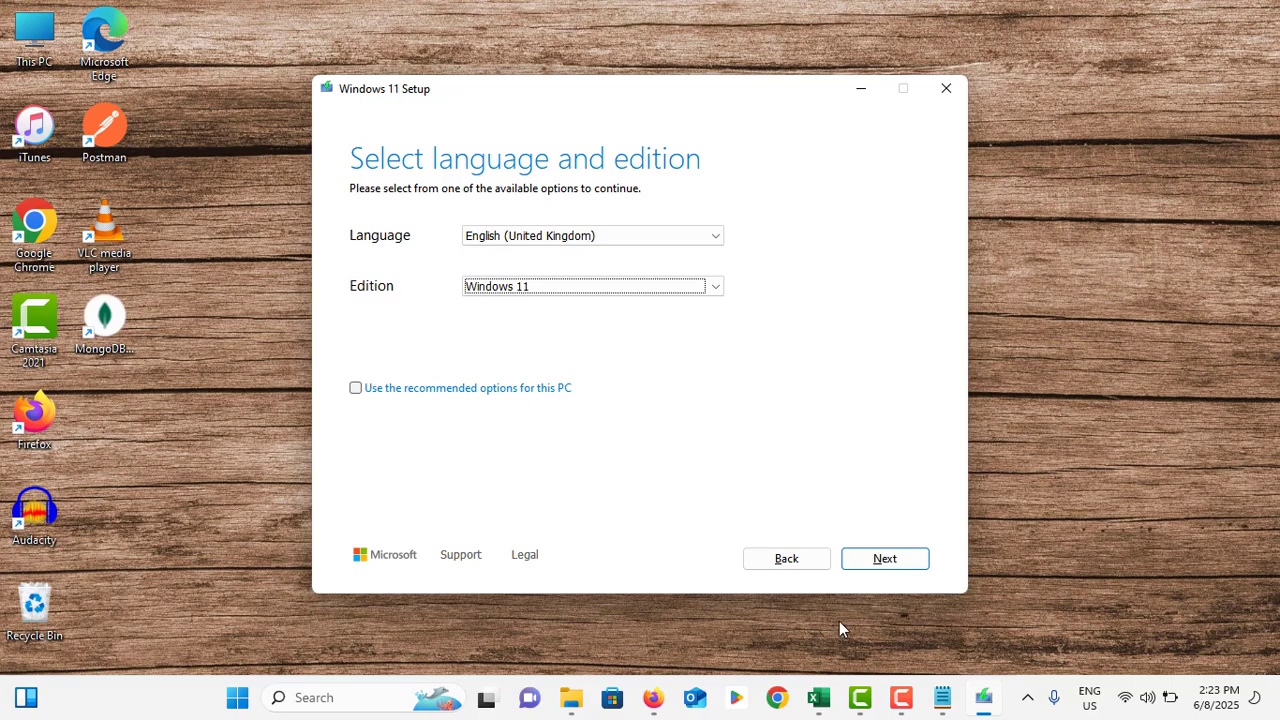
pyautogui.click(900, 562)
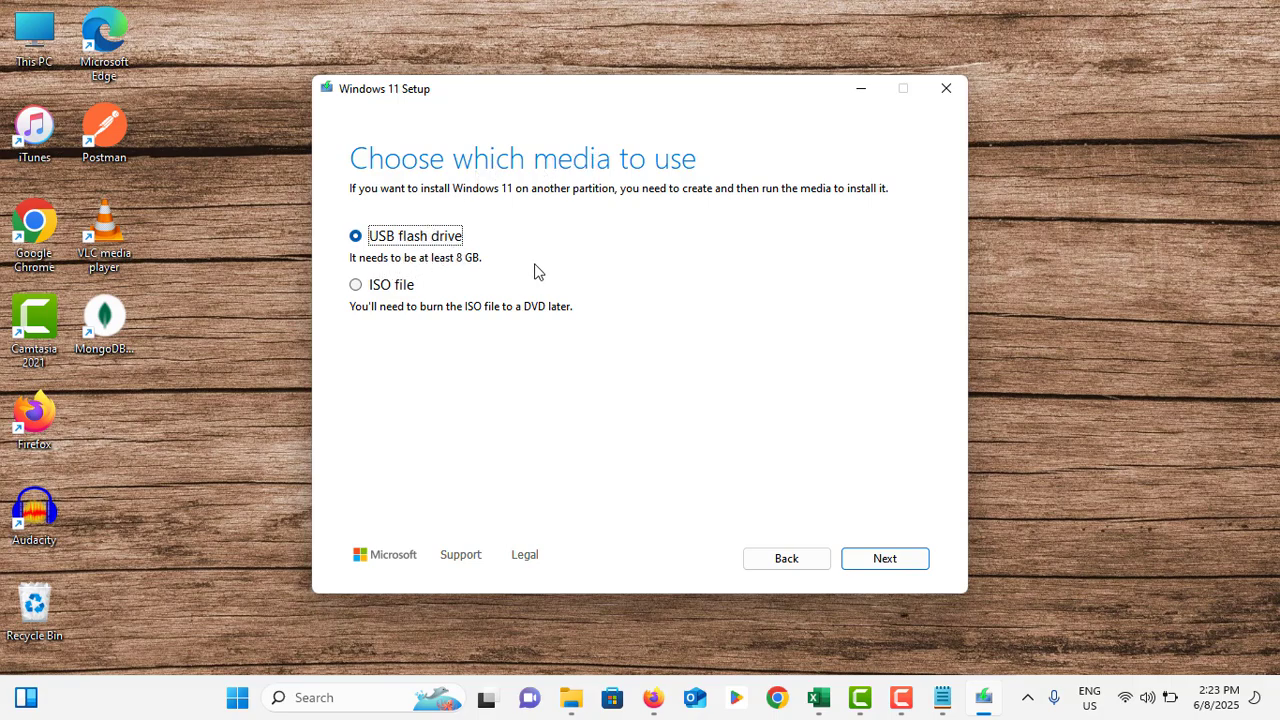
# Choose ISO file as the installation media and continue to the save-location prompt.
pyautogui.click(360, 290)
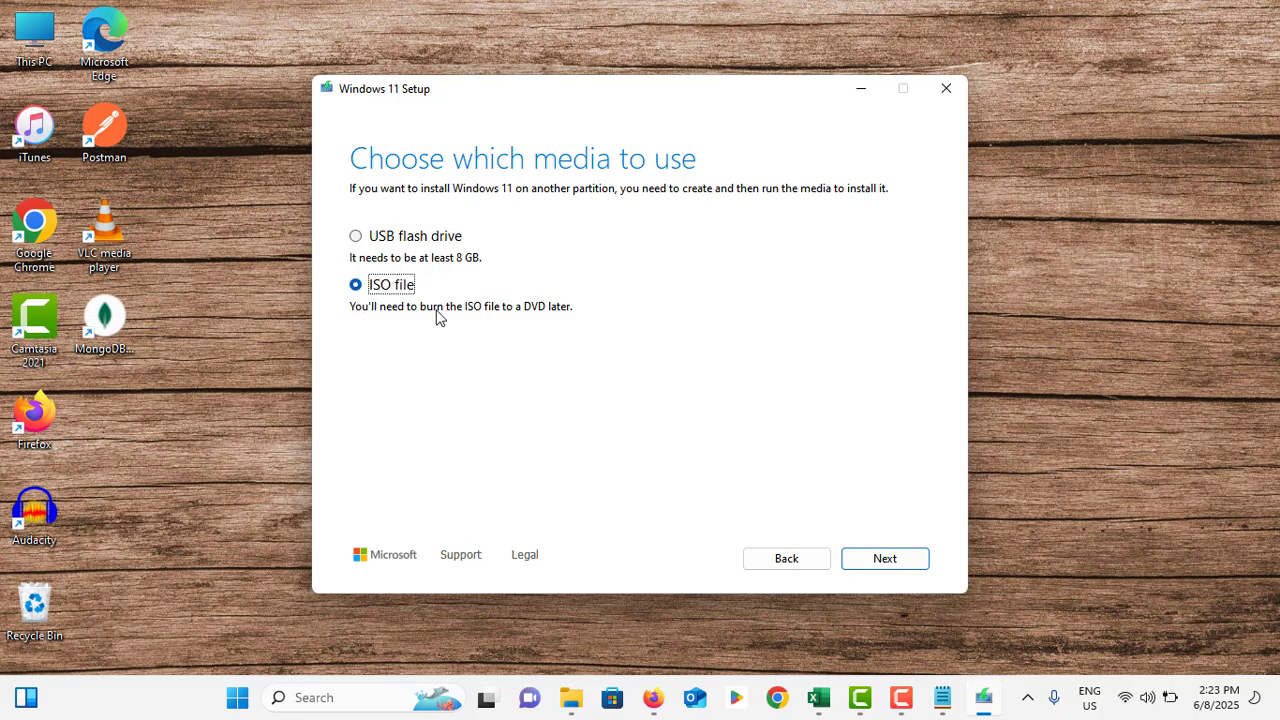
pyautogui.click(910, 558)
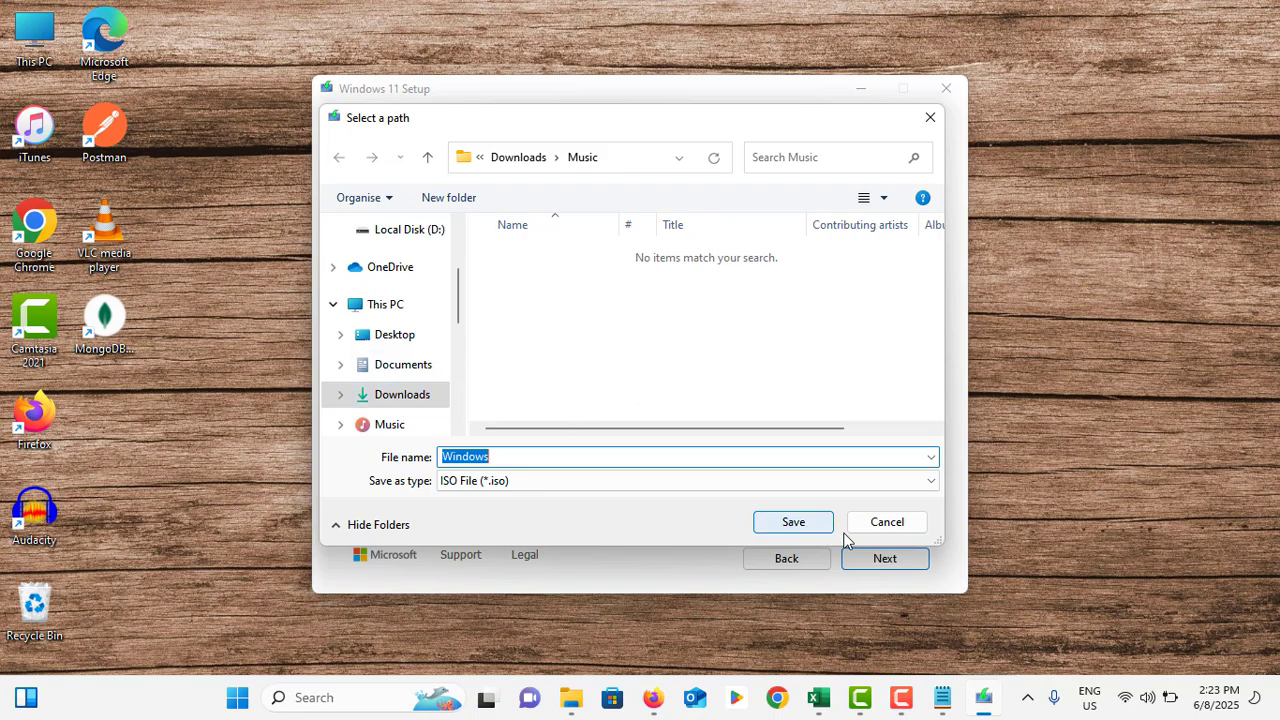
# Save the ISO as 'Windows' in the Downloads > Music folder.
pyautogui.click(786, 528)
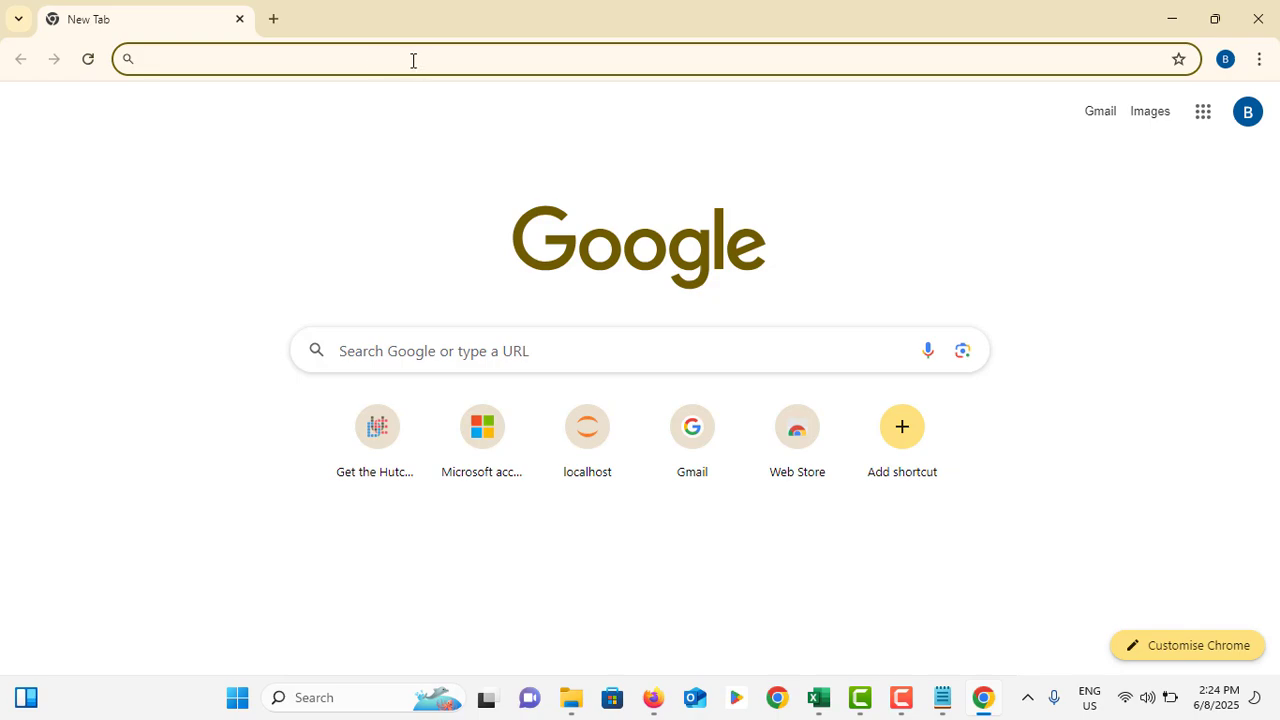
# Find Rufus's download section on rufus.ie, then launch the downloaded rufus-4.7.
pyautogui.click(406, 60)
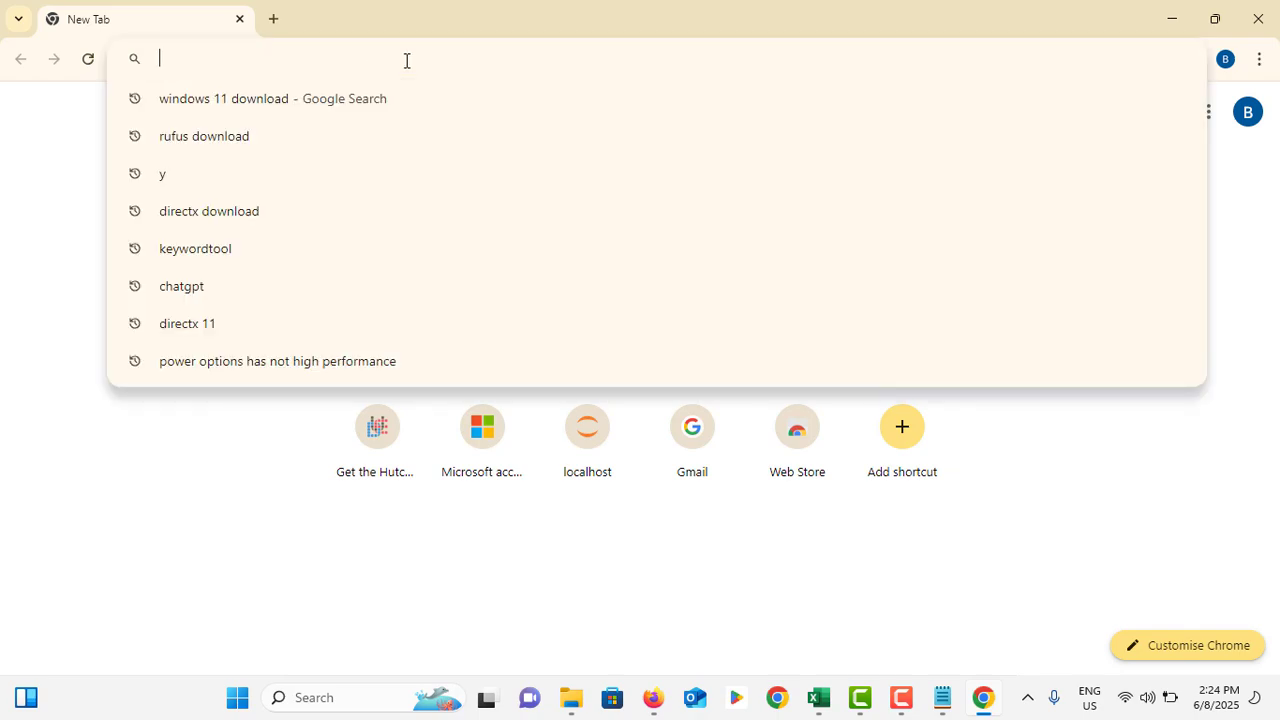
pyautogui.write('ruf')
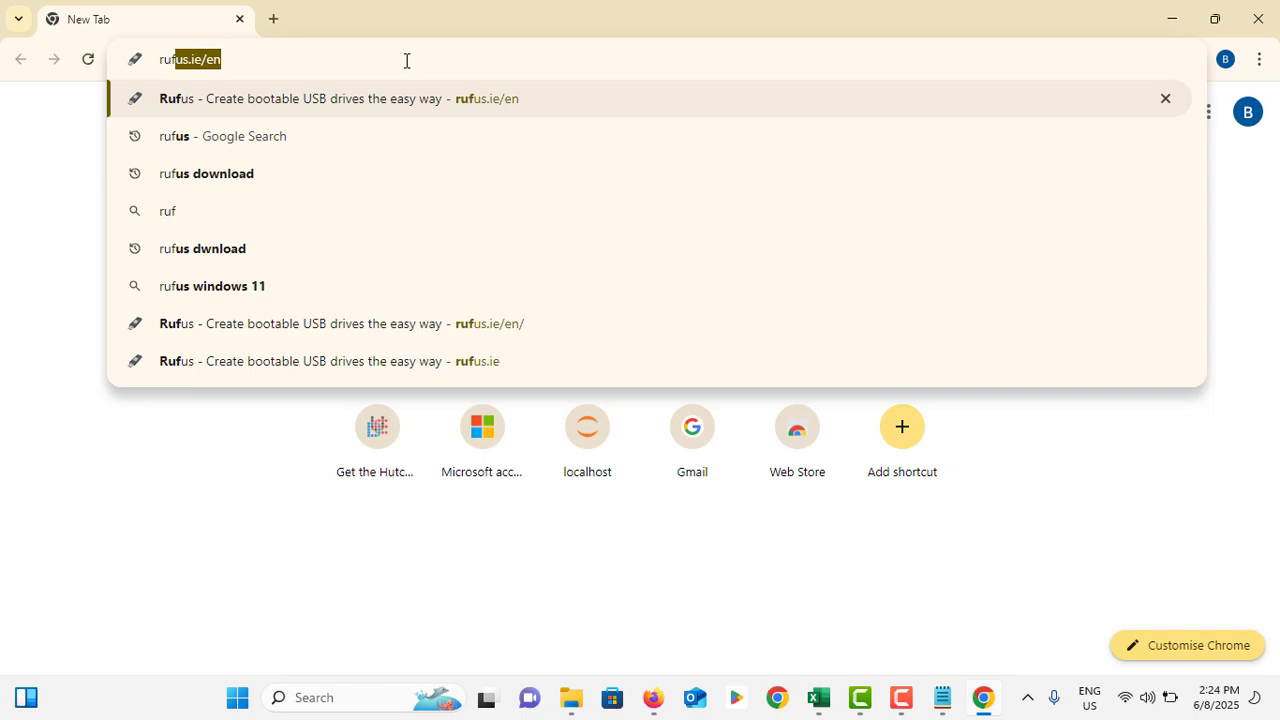
pyautogui.write('us')
pyautogui.press('Return')
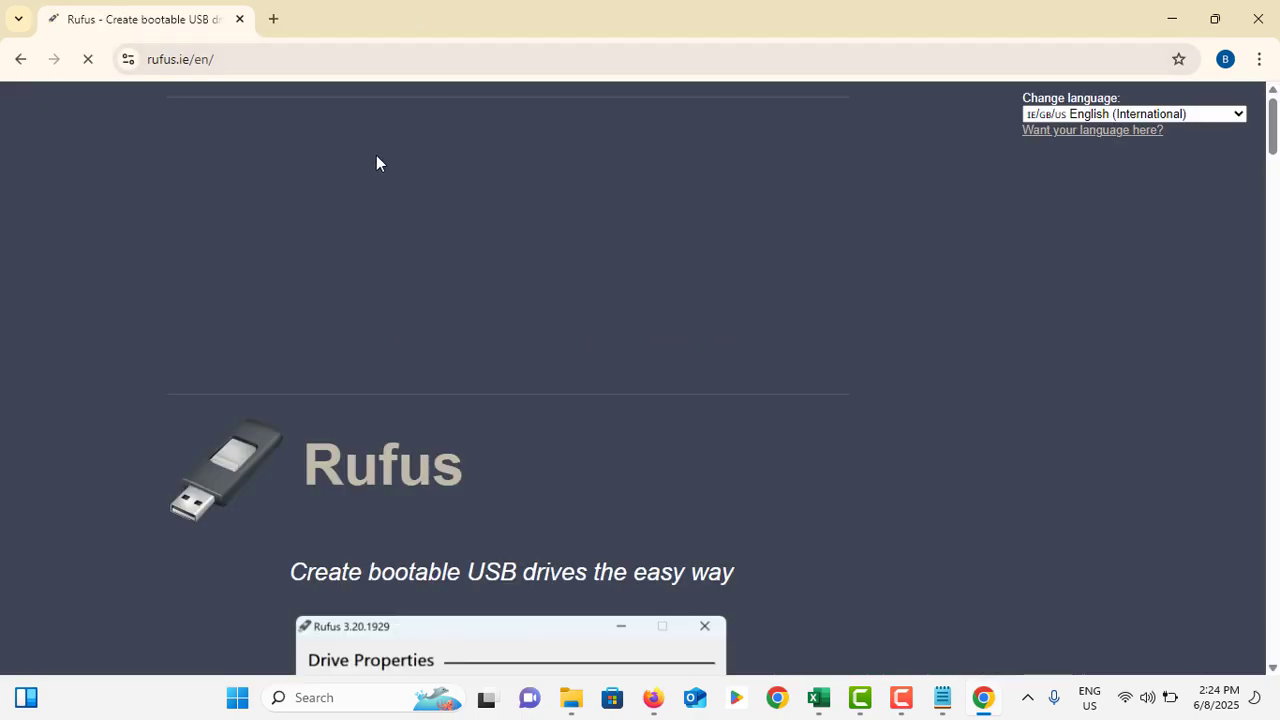
pyautogui.scroll(-3, 376, 160)
pyautogui.scroll(-4, 376, 170)
pyautogui.scroll(-3, 376, 172)
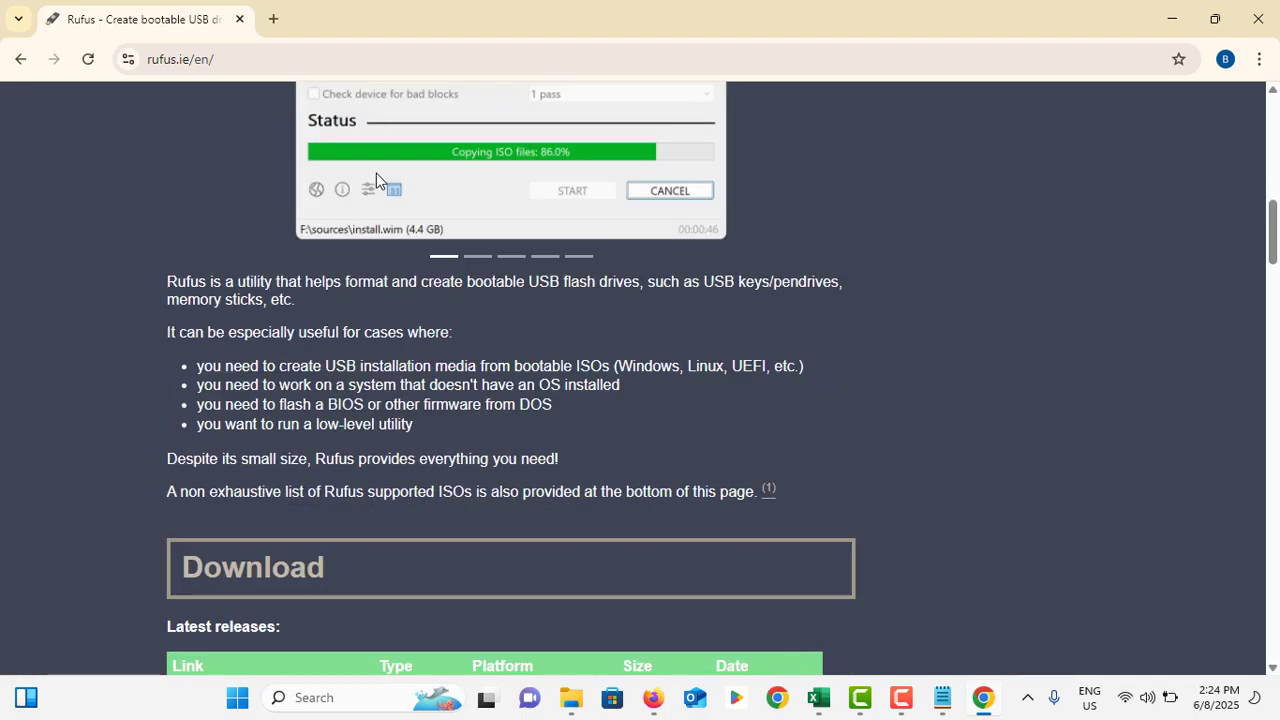
pyautogui.scroll(-3, 376, 173)
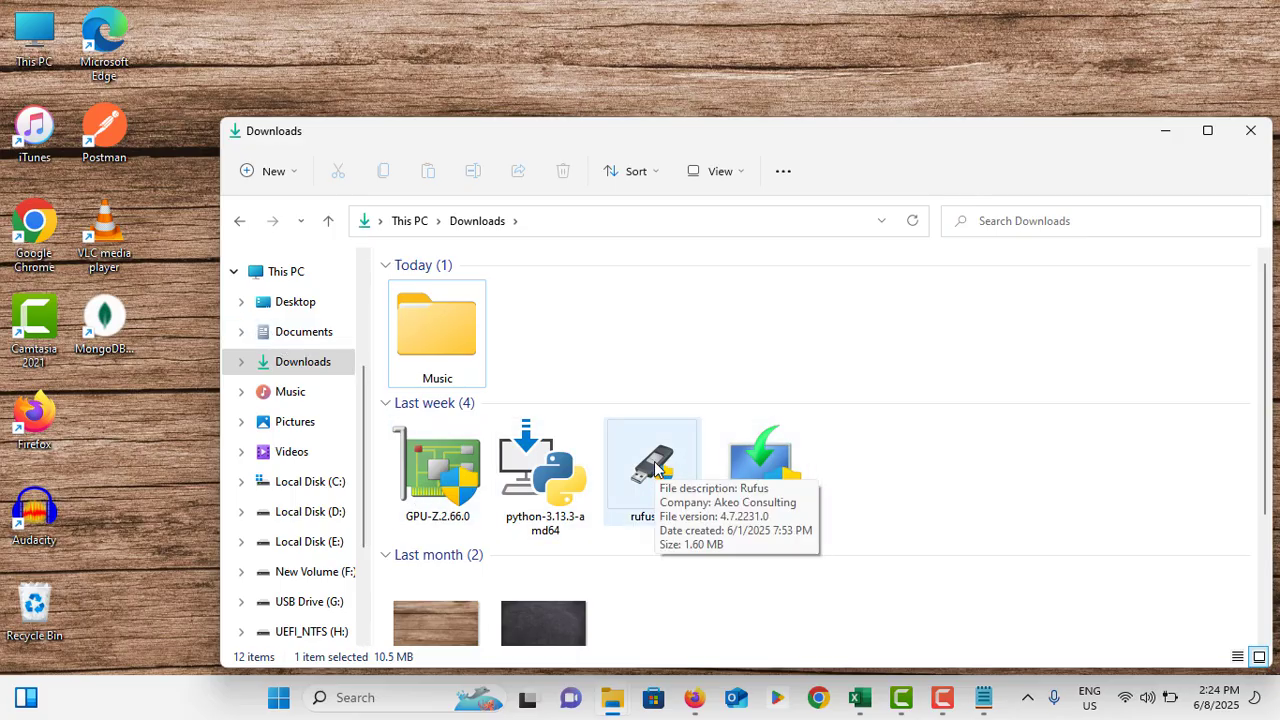
pyautogui.click(655, 466)
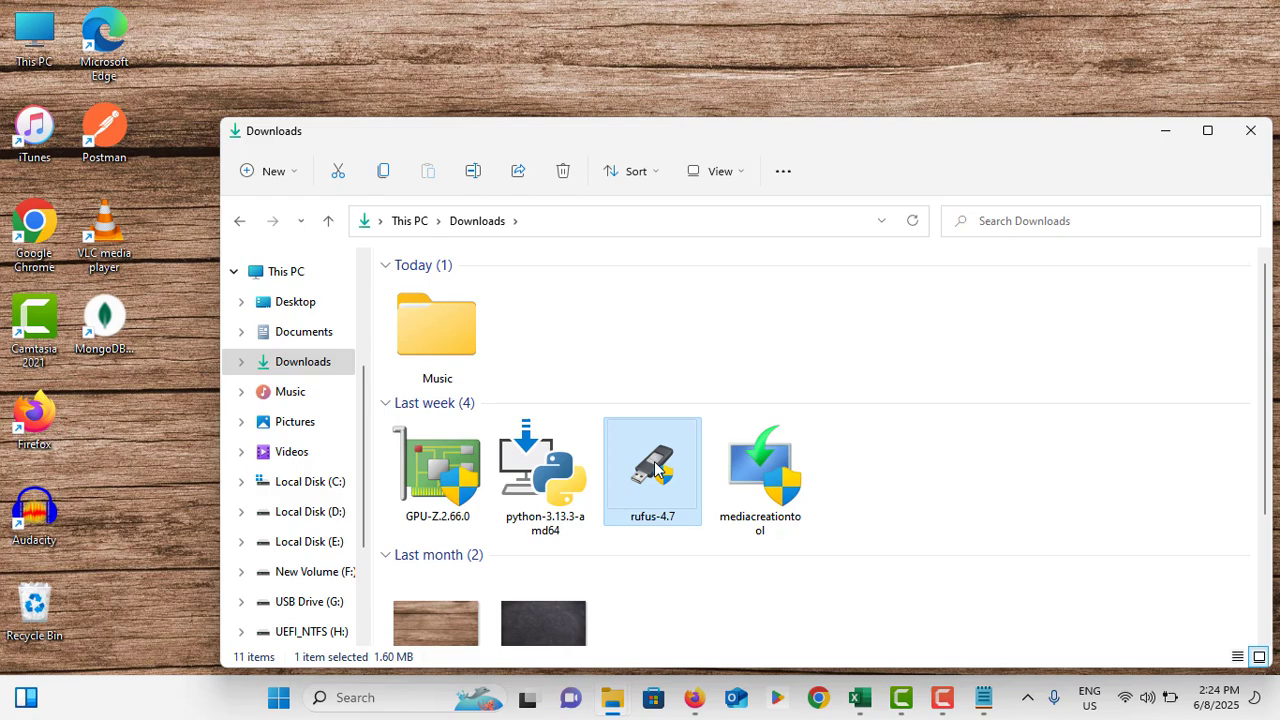
pyautogui.click(1251, 132)
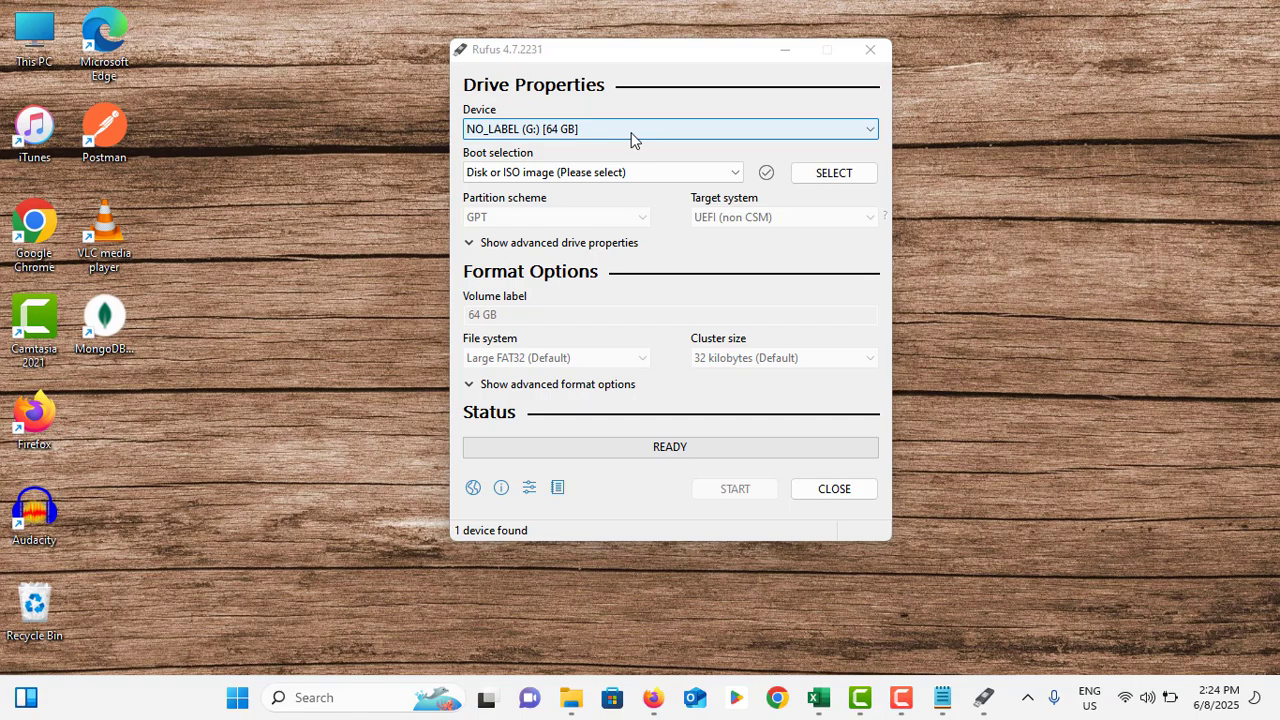
# Keep the 64 GB NO_LABEL (G:) target and load Win11_EnglishInternational_x64.iso as the boot image.
pyautogui.click(631, 132)
pyautogui.click(631, 132)
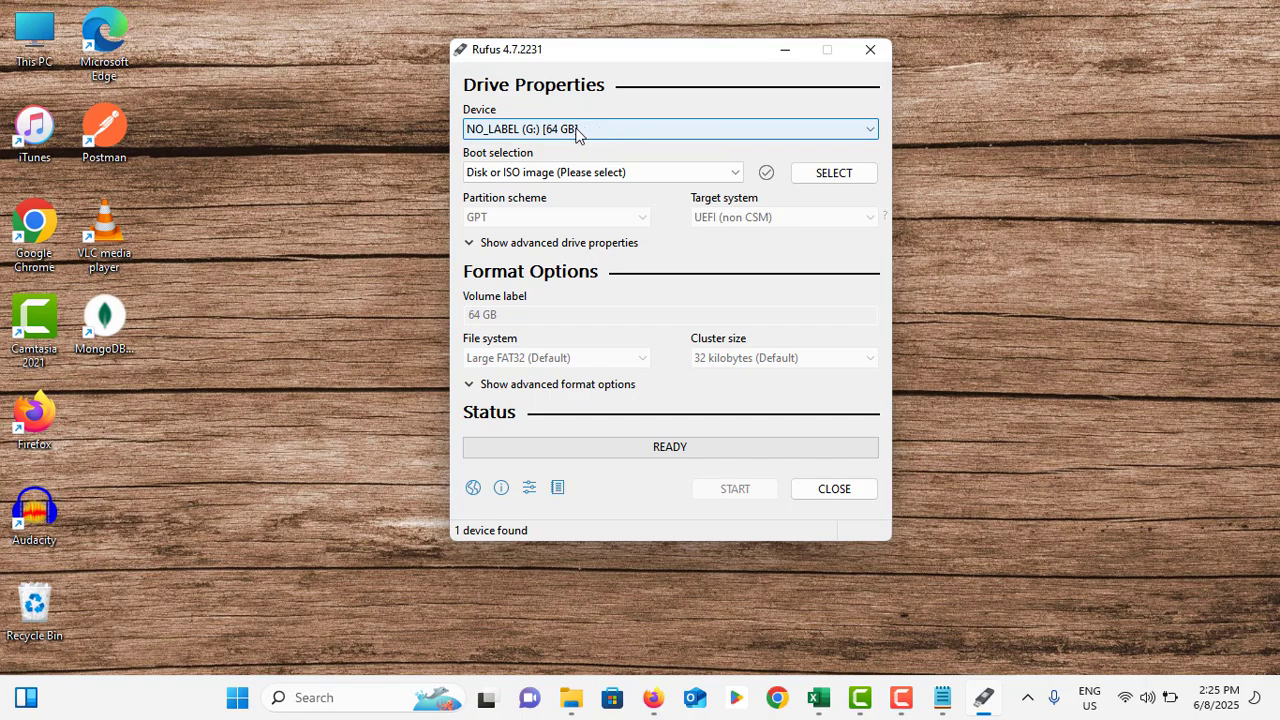
pyautogui.click(822, 176)
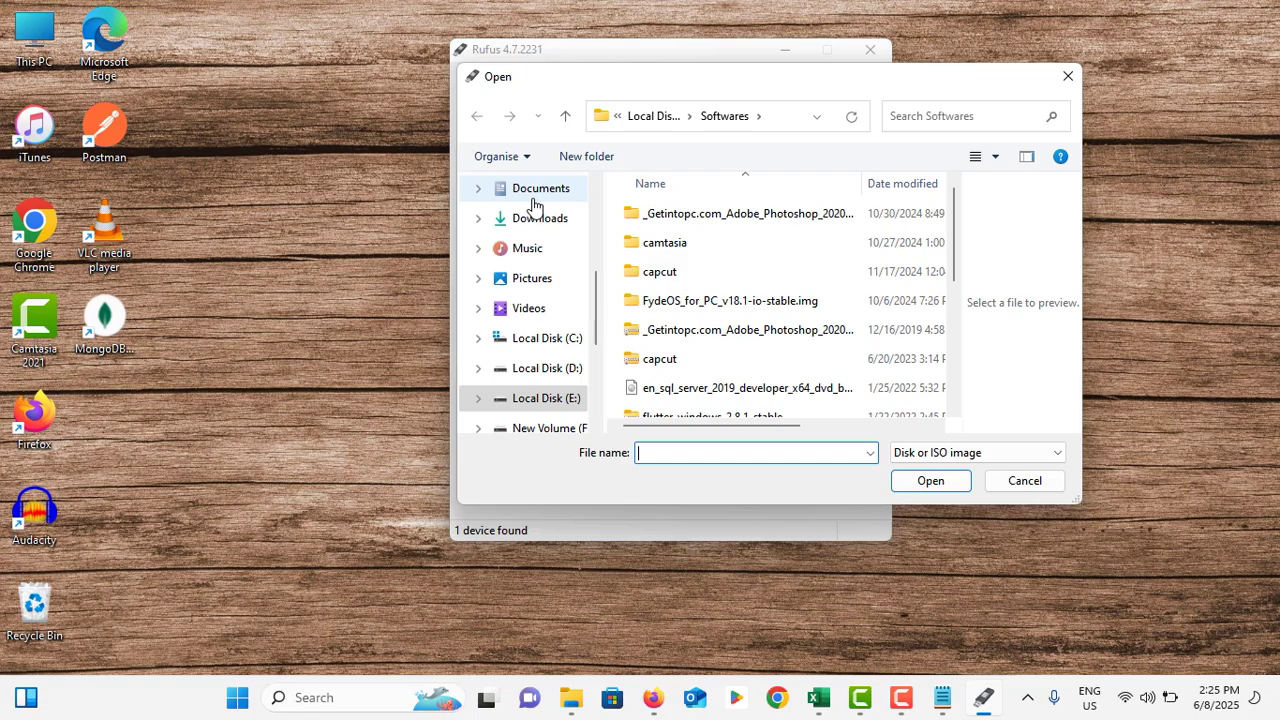
pyautogui.scroll(-5, 794, 312)
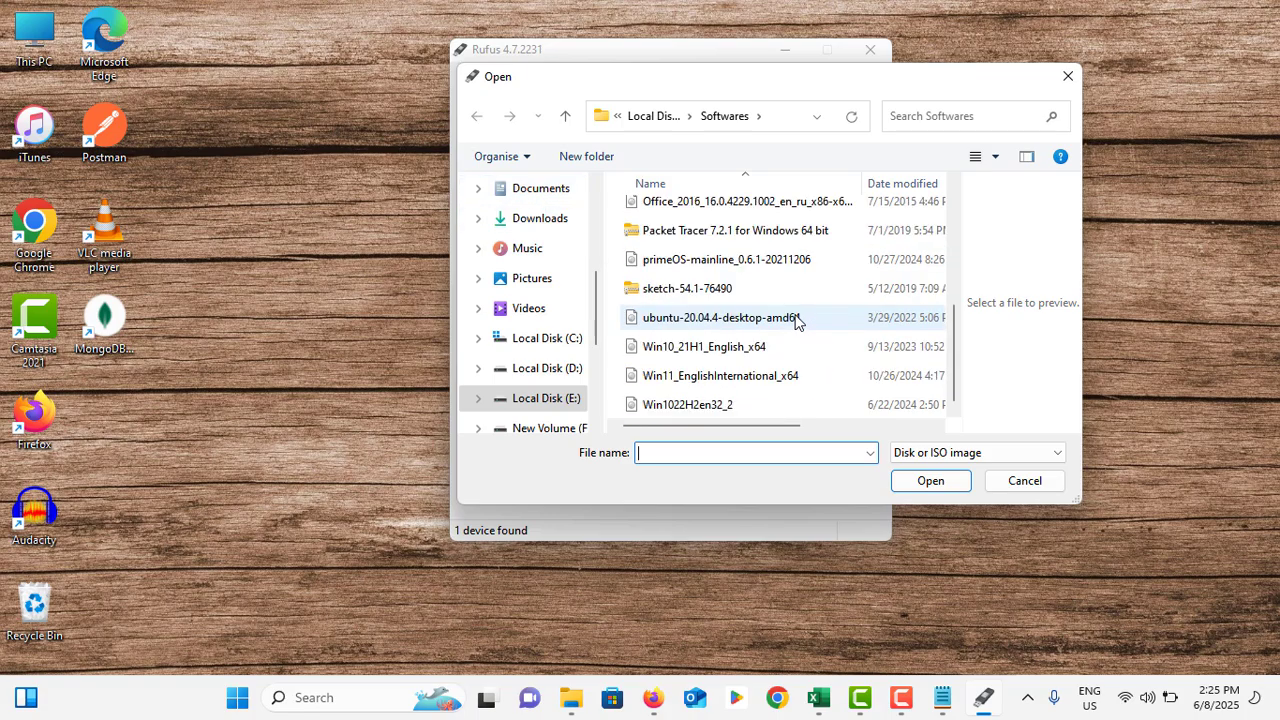
pyautogui.click(742, 388)
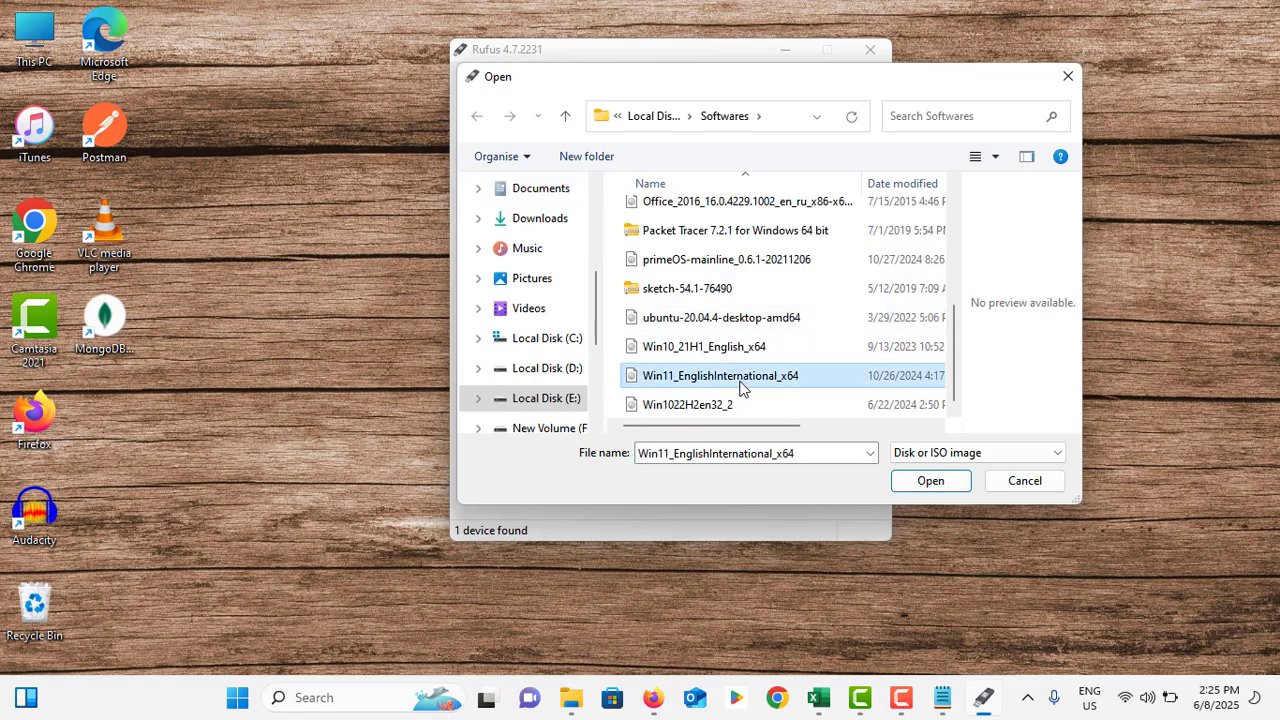
pyautogui.moveTo(720, 375)
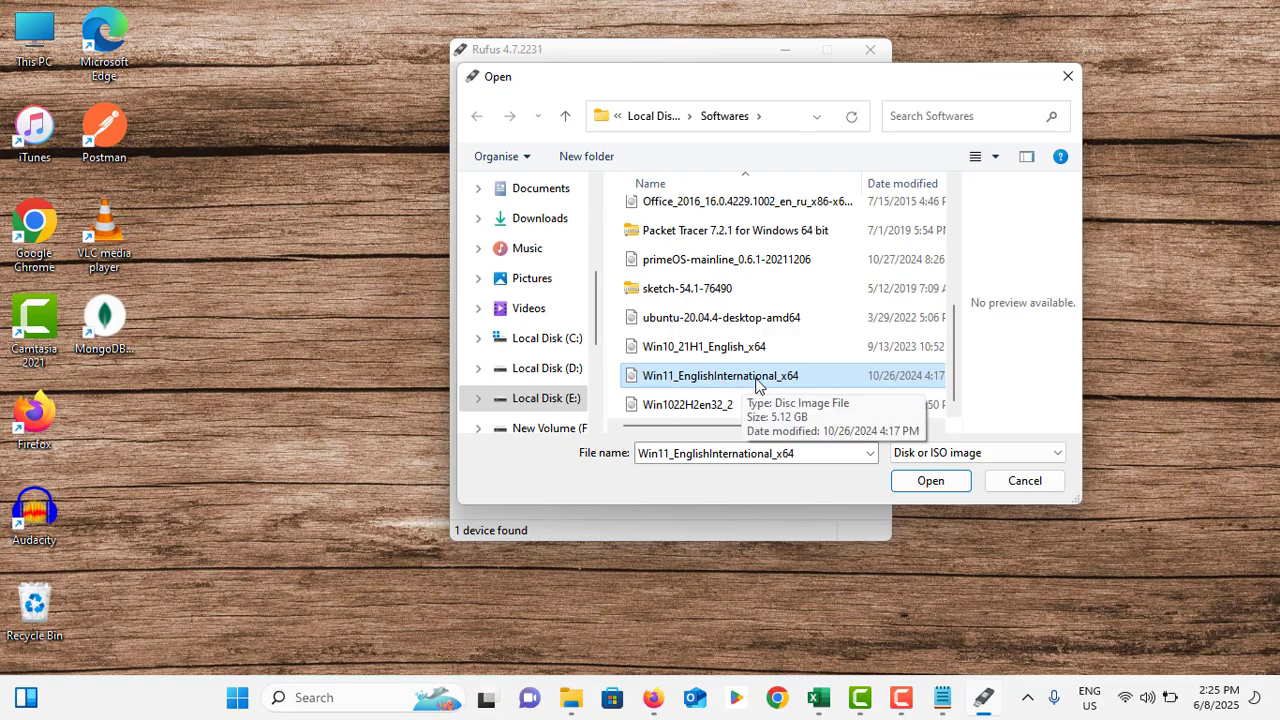
pyautogui.click(897, 476)
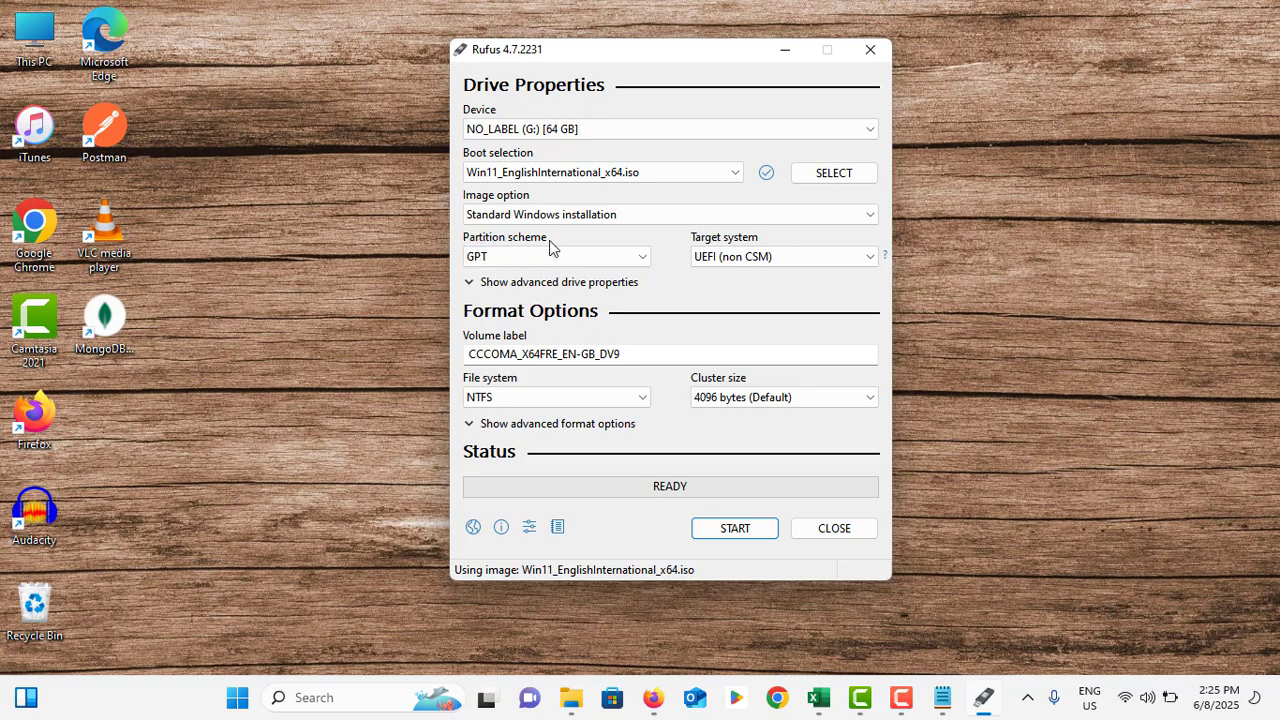
pyautogui.rightClick(250, 690)
pyautogui.click(218, 346)
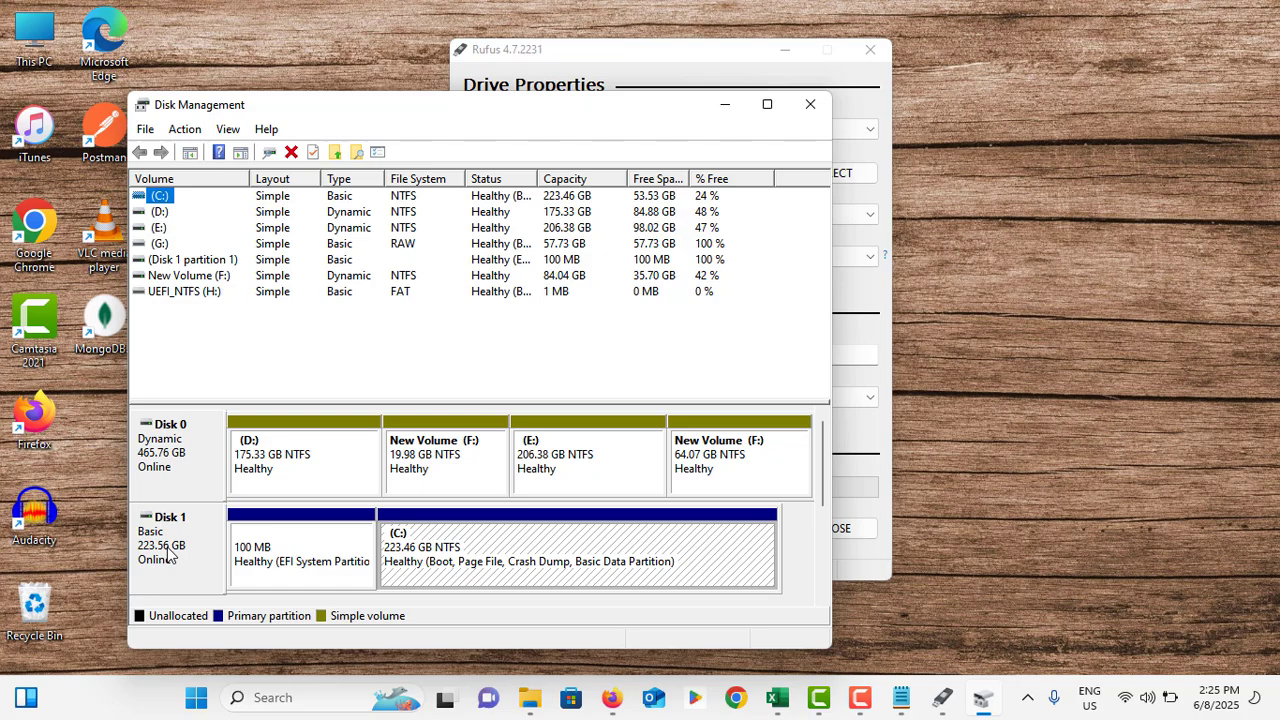
pyautogui.rightClick(174, 545)
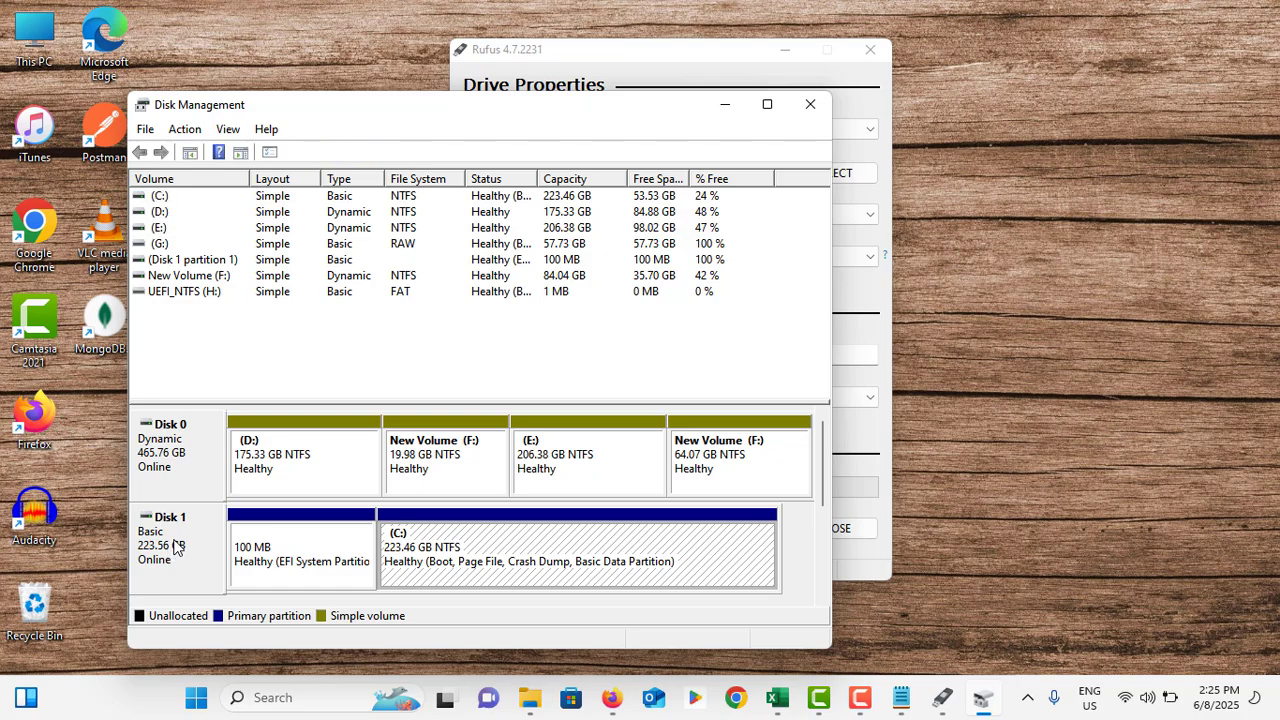
pyautogui.click(225, 491)
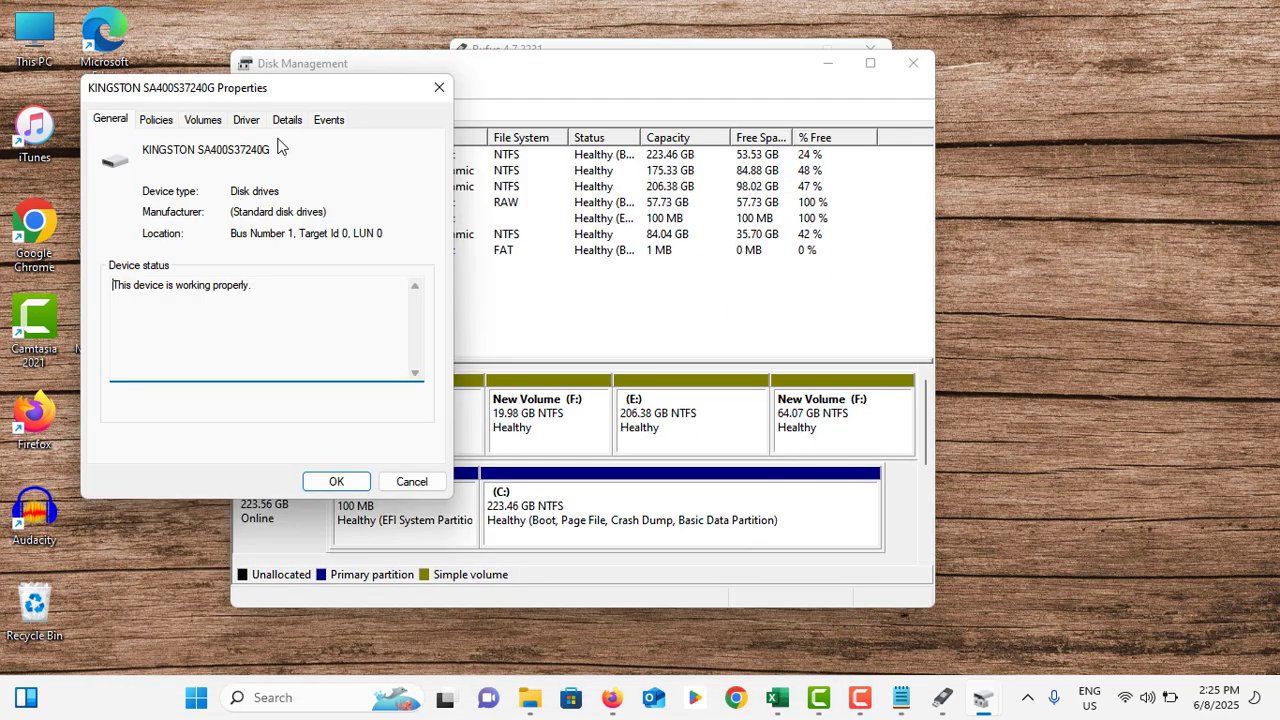
pyautogui.click(203, 119)
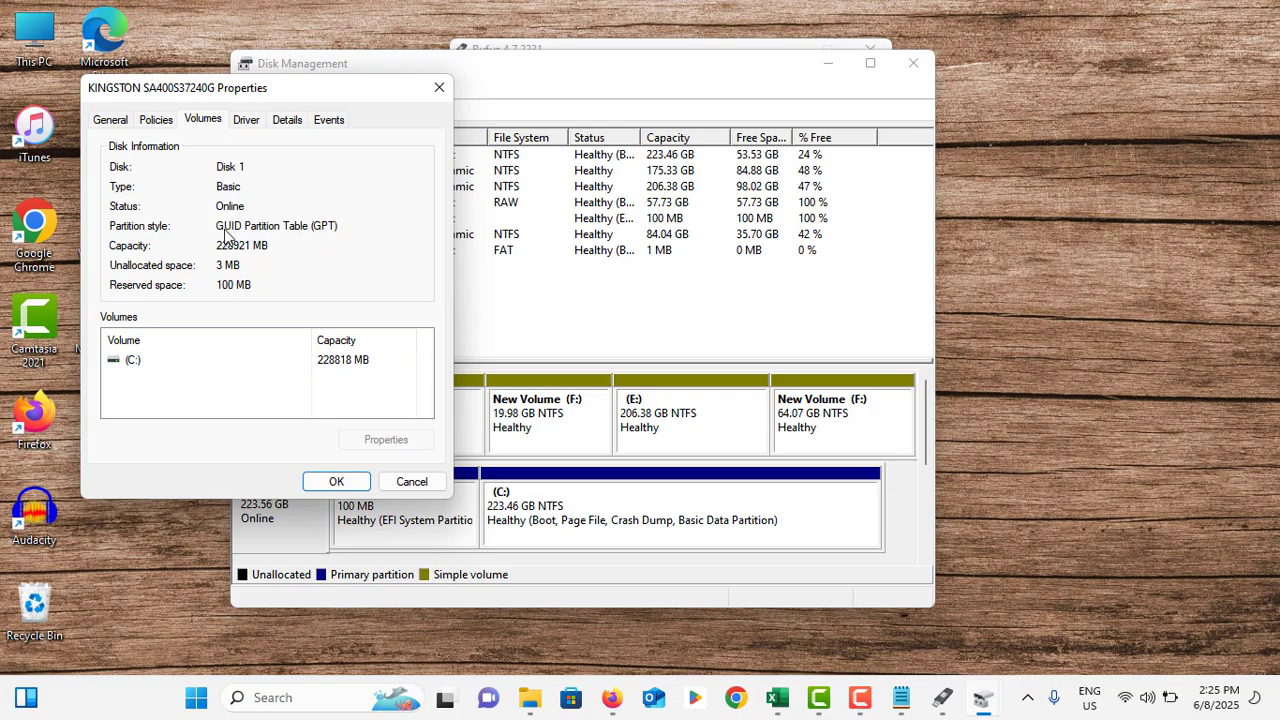
pyautogui.click(412, 484)
# Keep GPT, start writing, and confirm removing the 4GB+ RAM, Secure Boot and TPM 2.0 requirements.
pyautogui.click(913, 63)
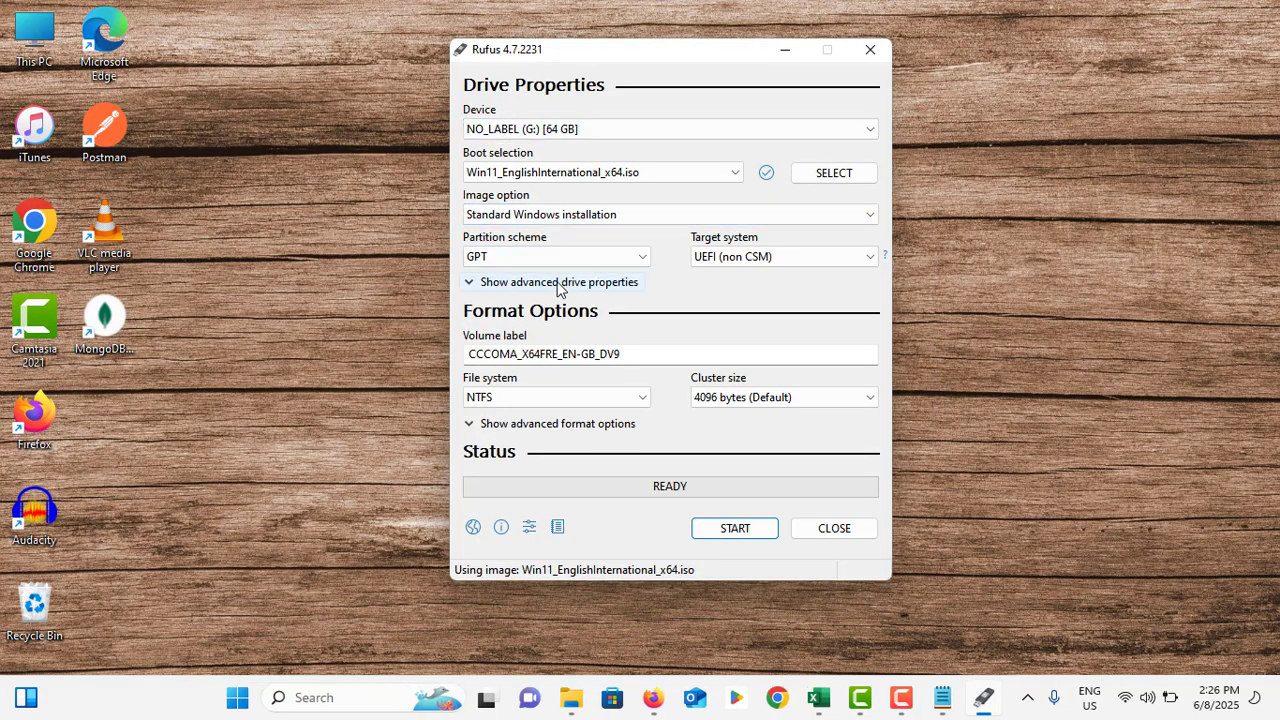
pyautogui.click(563, 255)
pyautogui.click(530, 290)
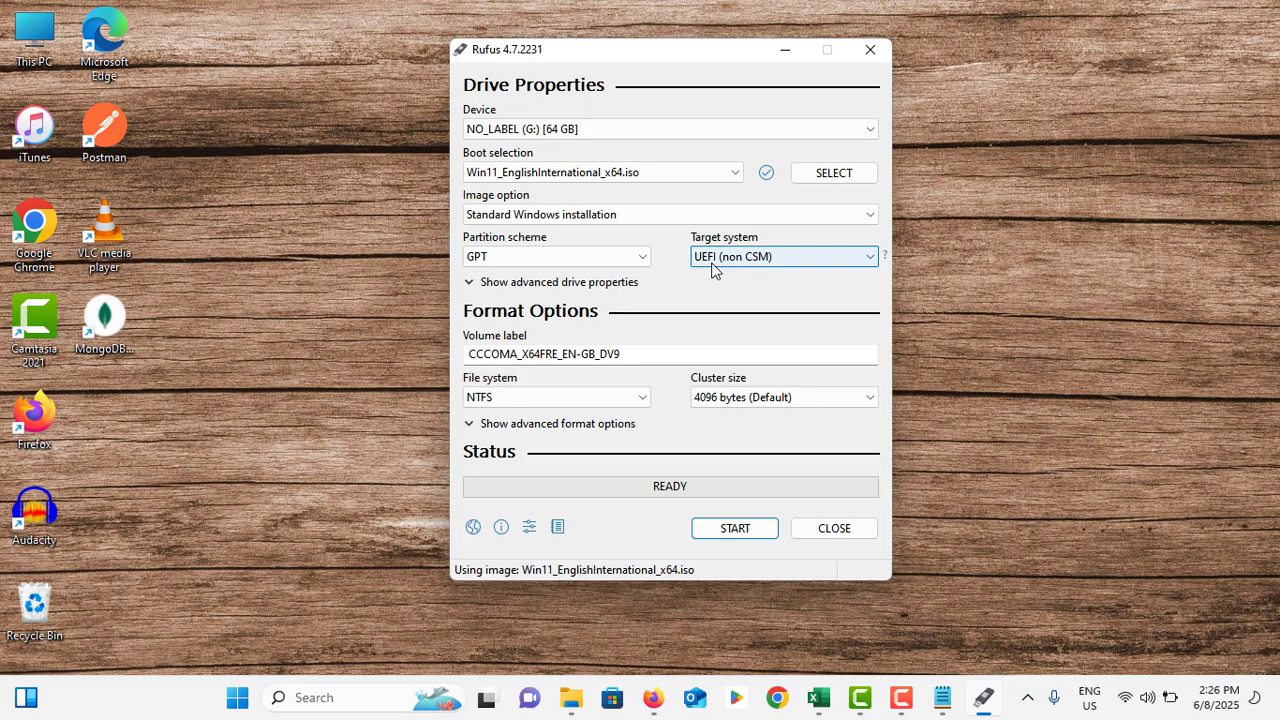
pyautogui.click(735, 528)
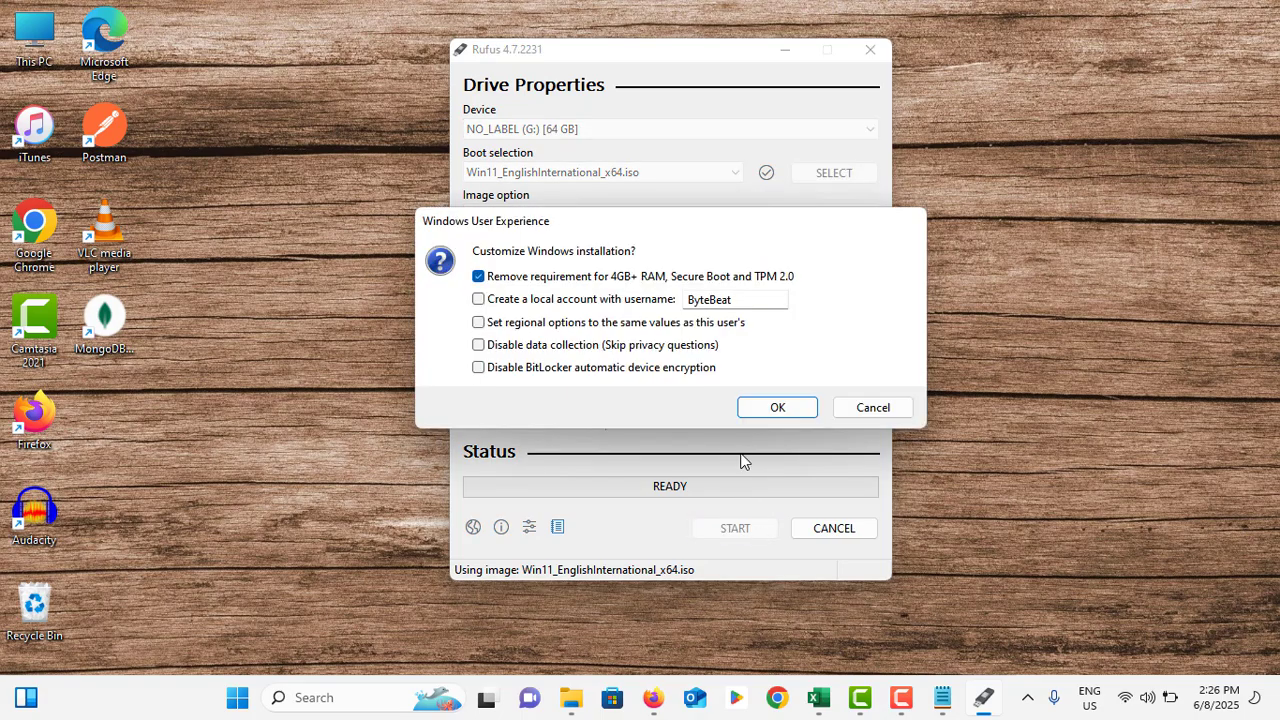
pyautogui.click(478, 278)
pyautogui.click(478, 278)
pyautogui.click(770, 409)
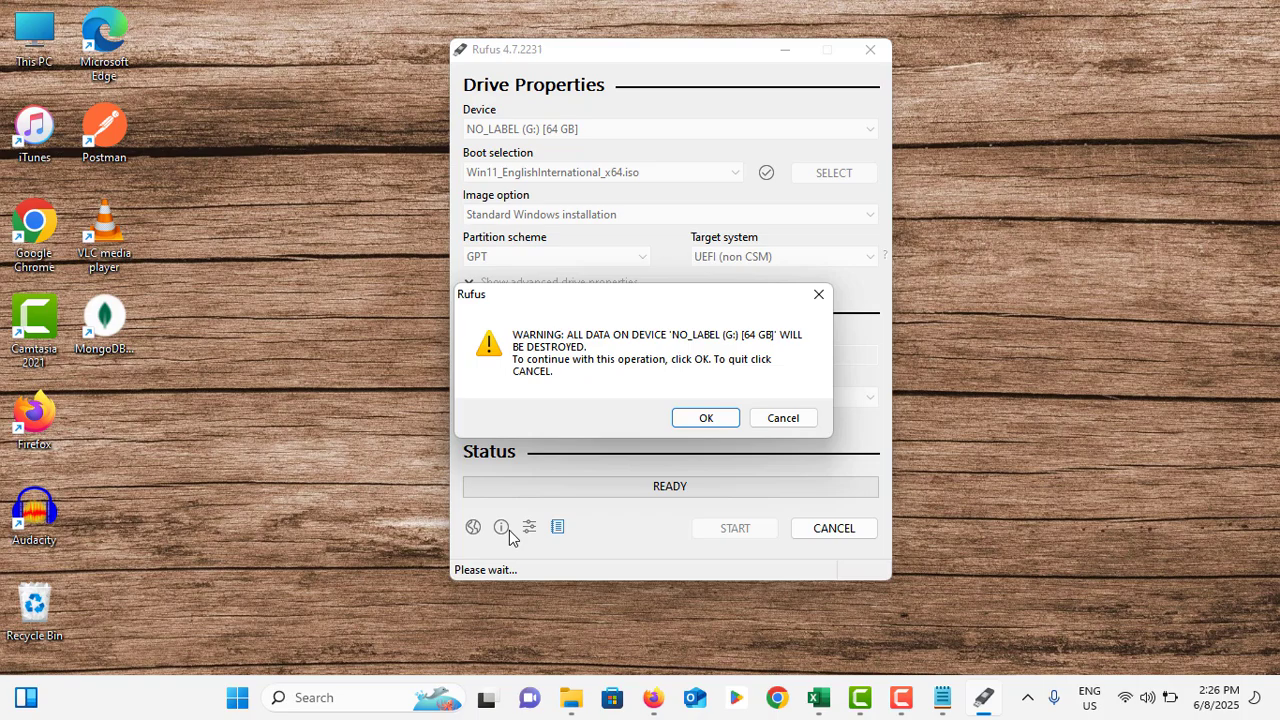
# Confirm the warning that all data on the 64 GB NO_LABEL (G:) drive will be destroyed.
pyautogui.click(708, 418)
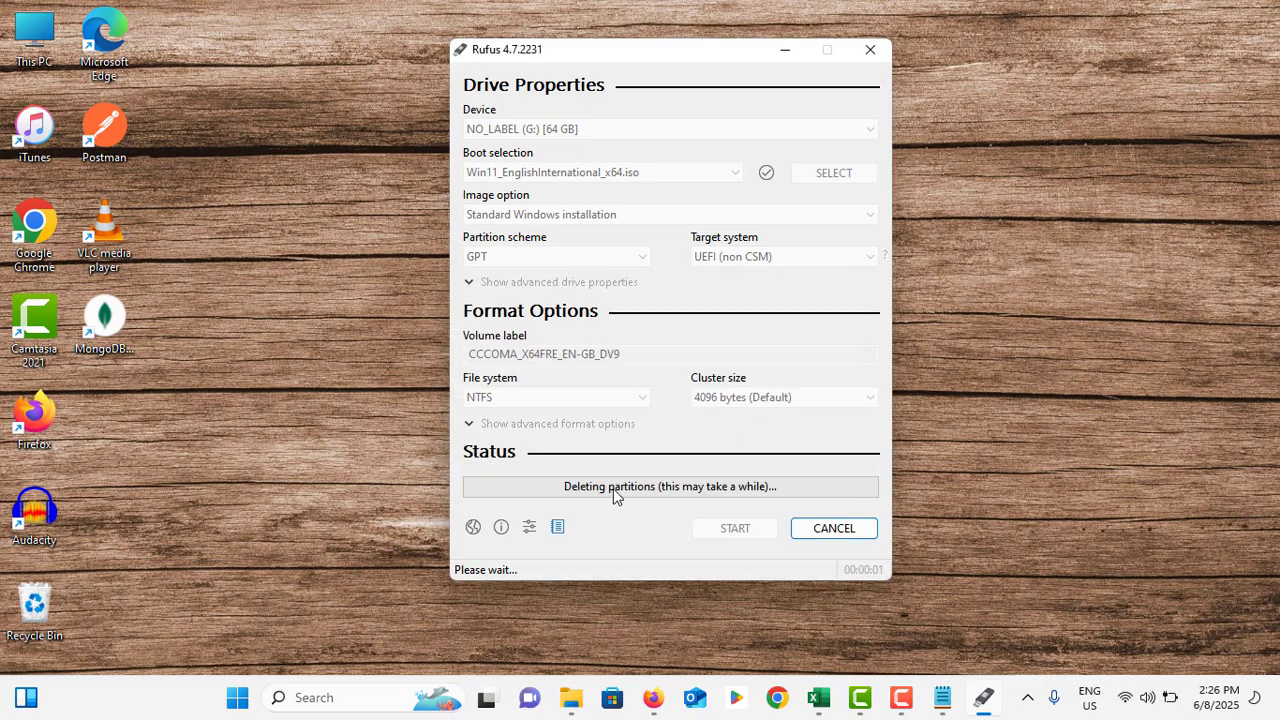